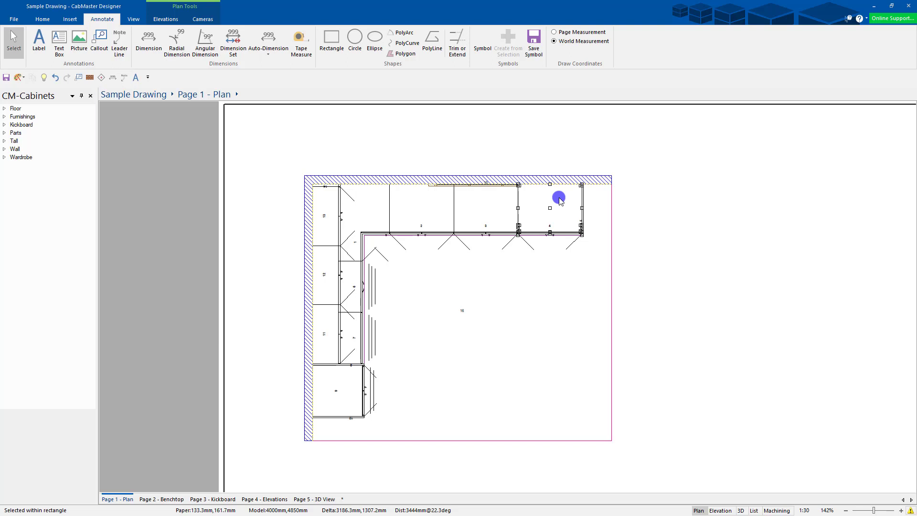
# Deselect the cabinet and auto-dimension all walls on the whole plan page
pyautogui.click(691, 203)
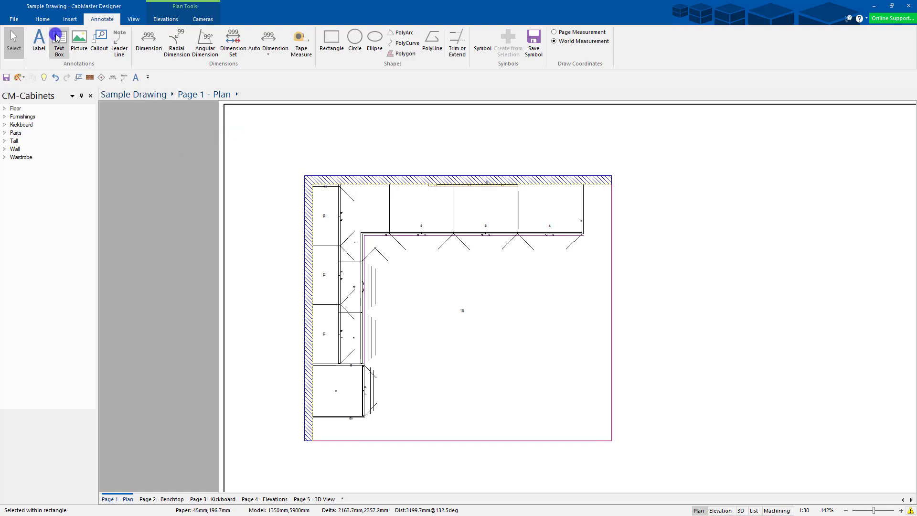
pyautogui.click(43, 19)
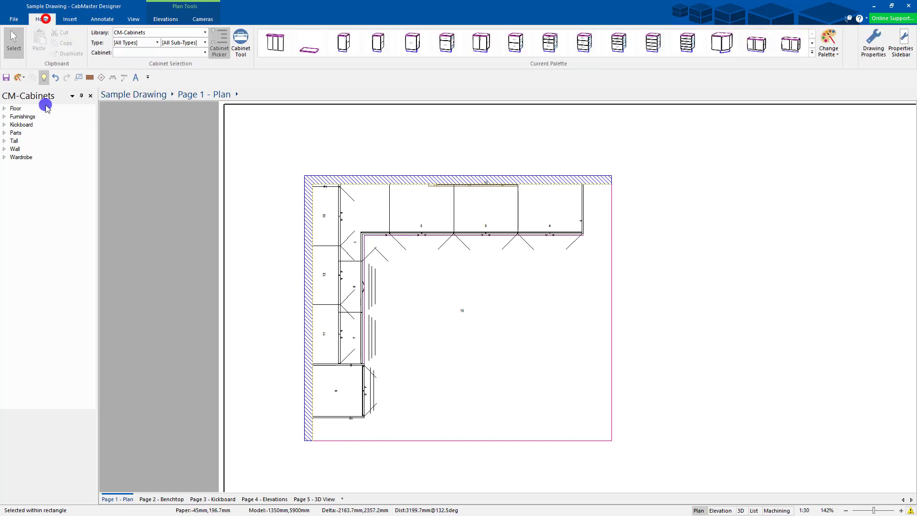
pyautogui.click(113, 22)
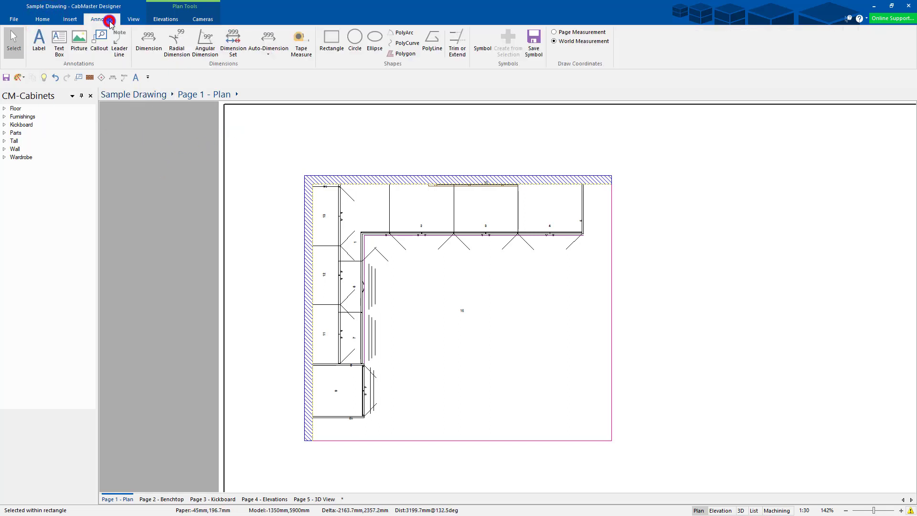
pyautogui.click(268, 55)
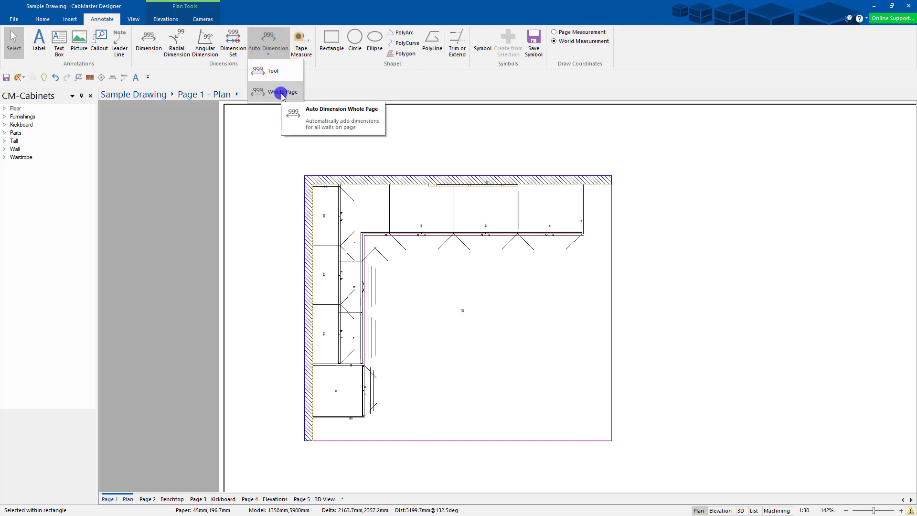
pyautogui.click(282, 93)
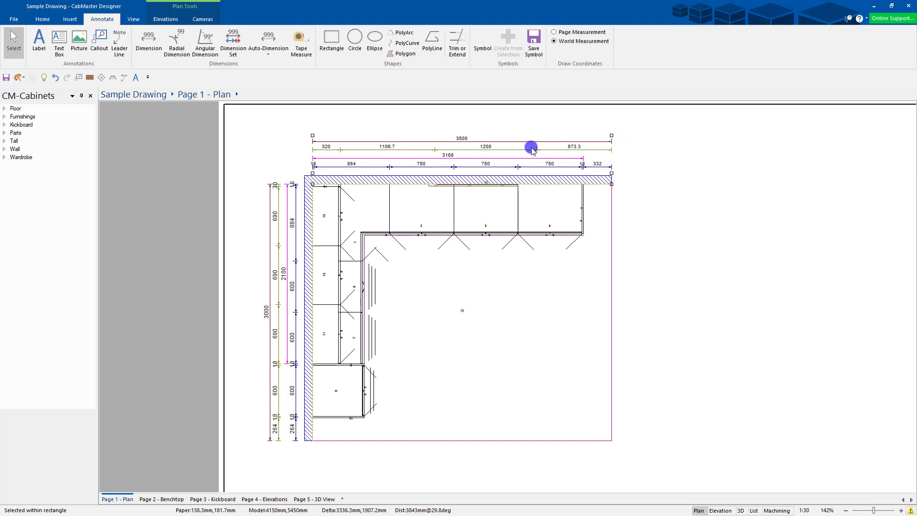
# Move the 18 label beside the 332 dimension on the horizontal wall's dimension set clear of its extension lines
pyautogui.scroll(2, 533, 146)
pyautogui.scroll(10, 649, 189)
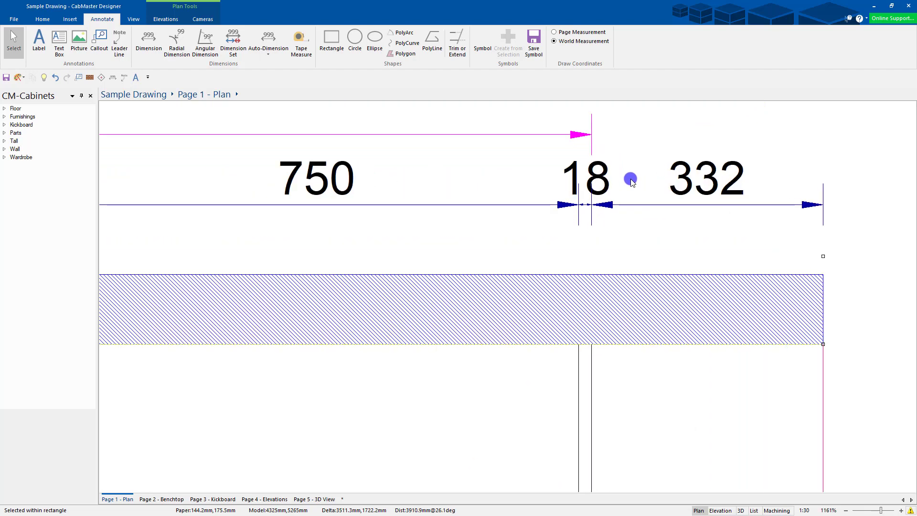
pyautogui.moveTo(597, 179); pyautogui.dragTo(547, 204)
pyautogui.scroll(-10, 665, 195)
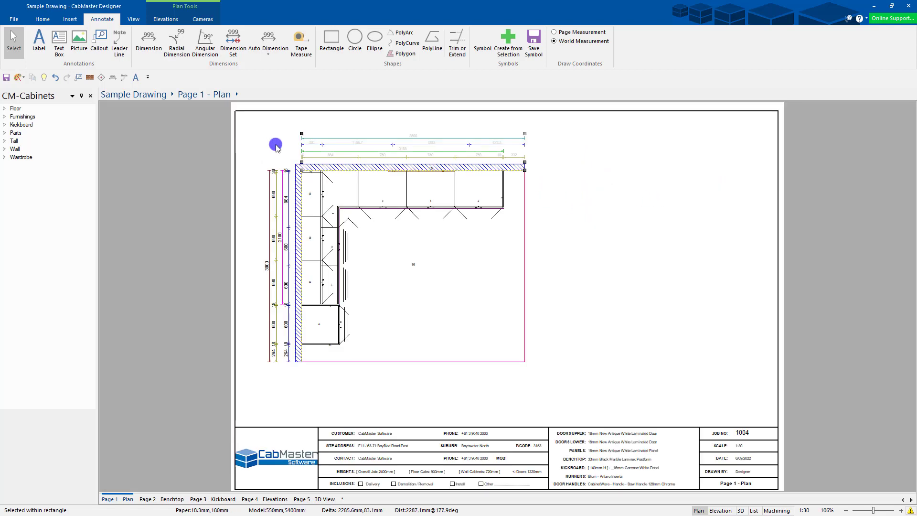
# Near the wall corner, move the 16 labels of both dimension sets and the vertical set's 30 label clear of the dimension marks
pyautogui.scroll(2, 288, 148)
pyautogui.scroll(5, 289, 148)
pyautogui.scroll(2, 344, 172)
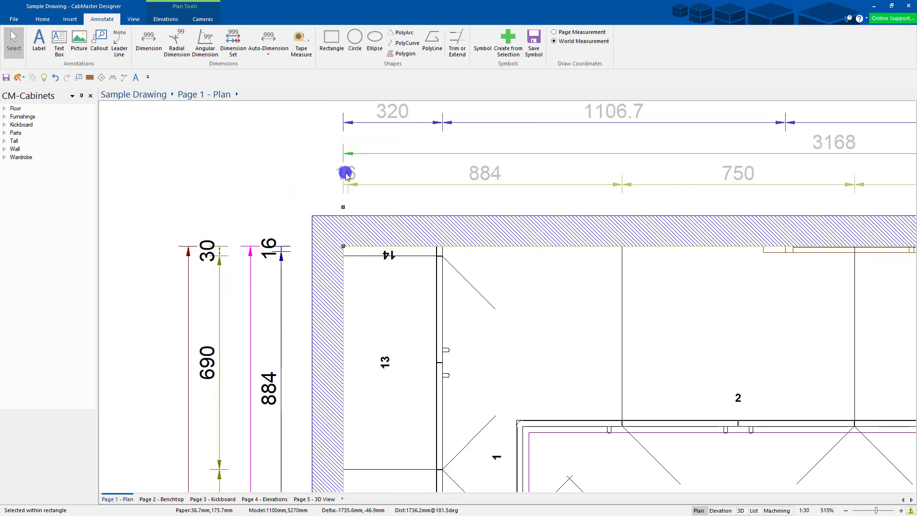
pyautogui.moveTo(356, 172); pyautogui.dragTo(365, 172)
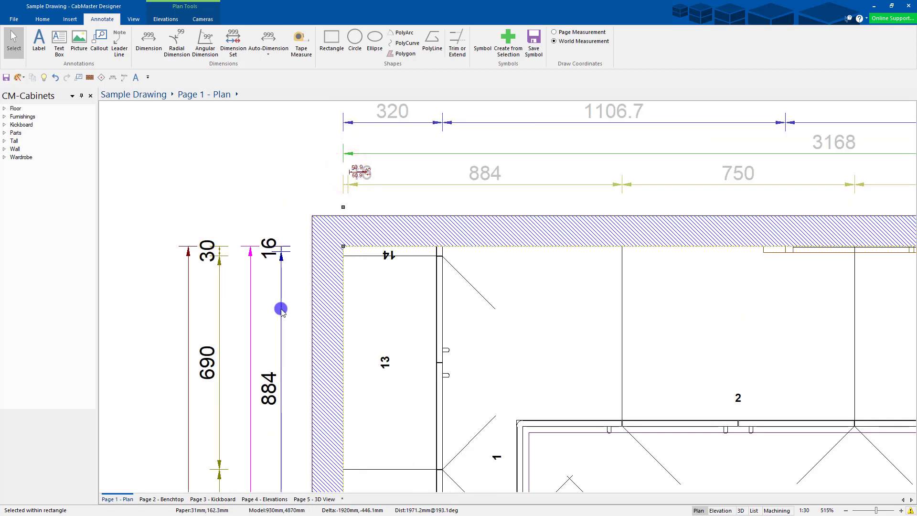
pyautogui.moveTo(269, 247); pyautogui.dragTo(267, 230)
pyautogui.moveTo(204, 254); pyautogui.dragTo(205, 238)
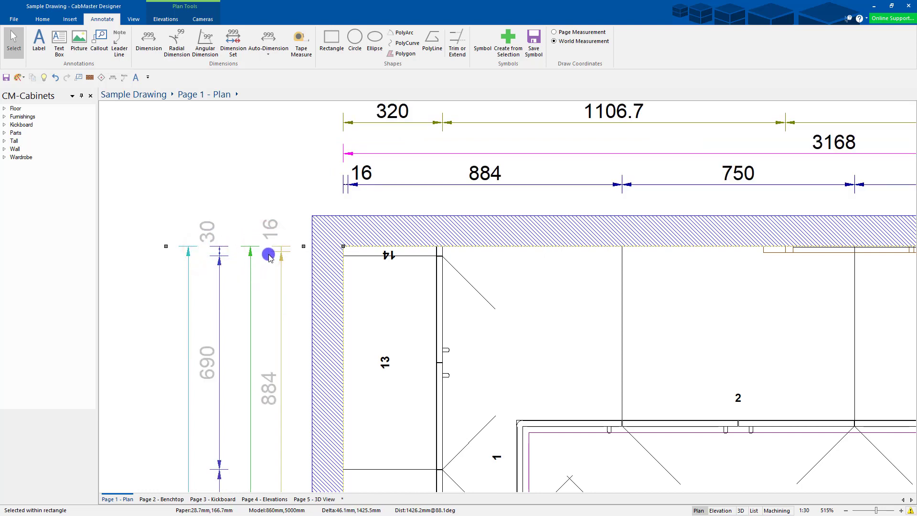
# Move the 18 labels around cabinet 9 on the vertical wall's dimension set clear of the tick marks, and deselect the set
pyautogui.scroll(-2, 289, 227)
pyautogui.scroll(-4, 276, 368)
pyautogui.scroll(7, 278, 348)
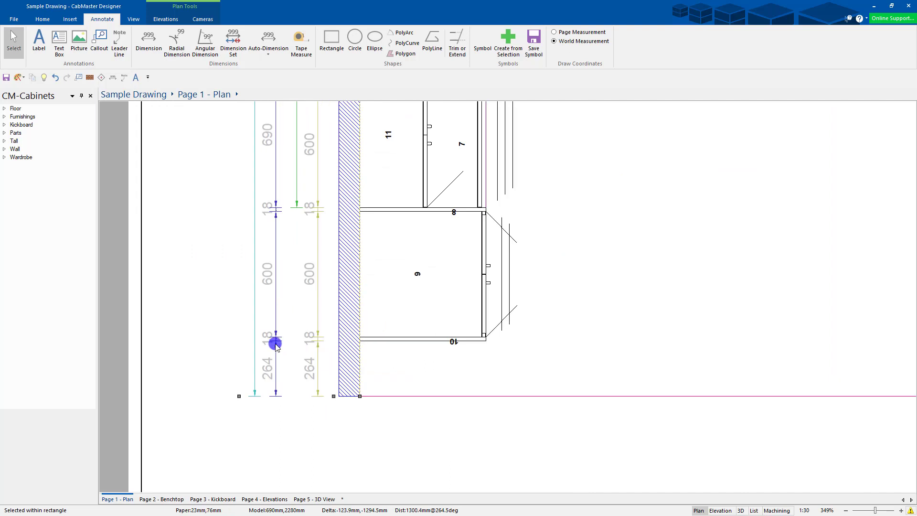
pyautogui.moveTo(264, 336); pyautogui.dragTo(260, 318)
pyautogui.moveTo(324, 328); pyautogui.dragTo(321, 320)
pyautogui.moveTo(262, 120); pyautogui.dragTo(260, 116)
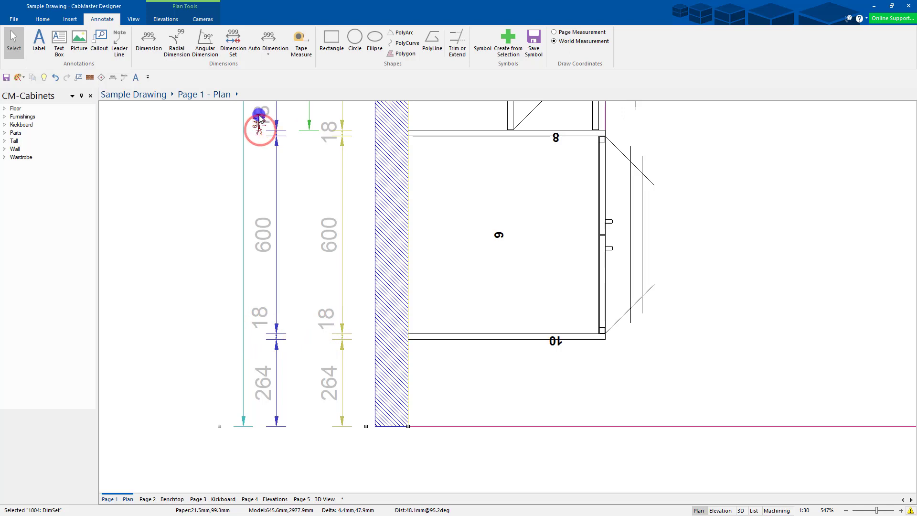
pyautogui.moveTo(329, 131)
pyautogui.mouseDown()
pyautogui.moveTo(324, 116)
pyautogui.moveTo(328, 133)
pyautogui.mouseUp()
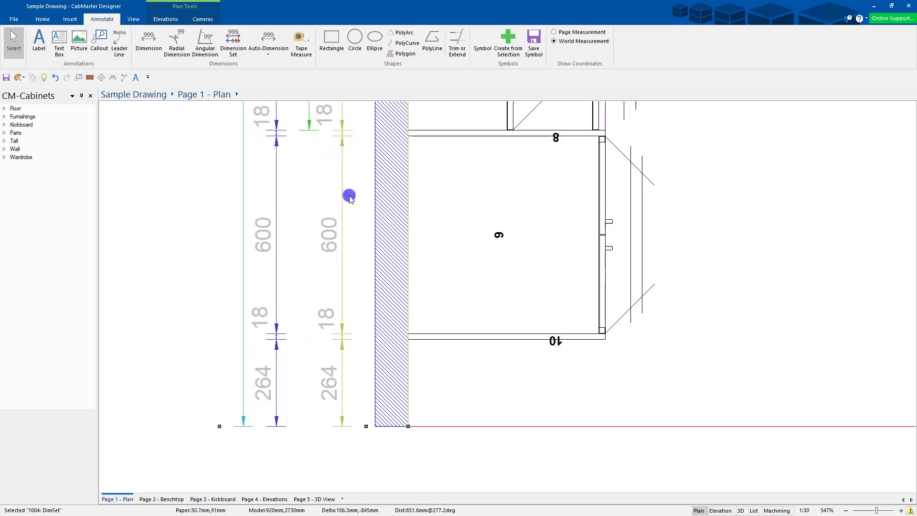
pyautogui.press('Home')
pyautogui.click(592, 258)
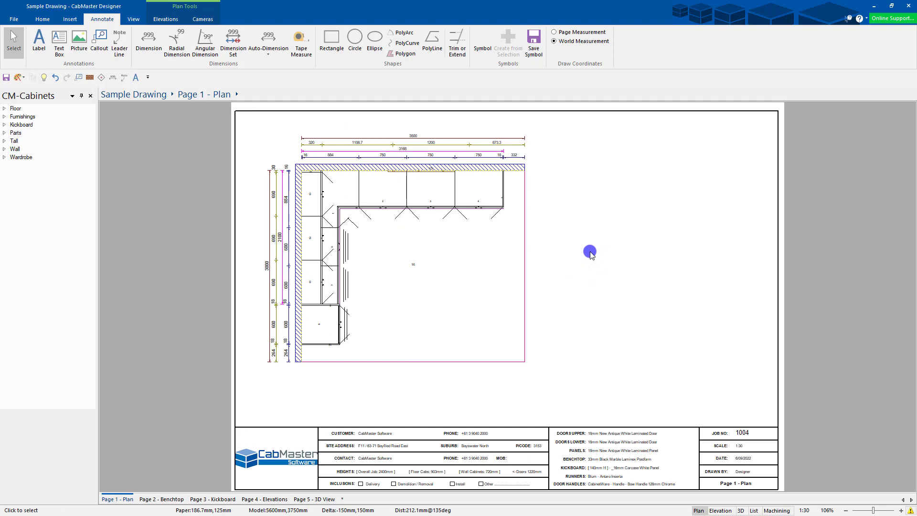
pyautogui.click(399, 149)
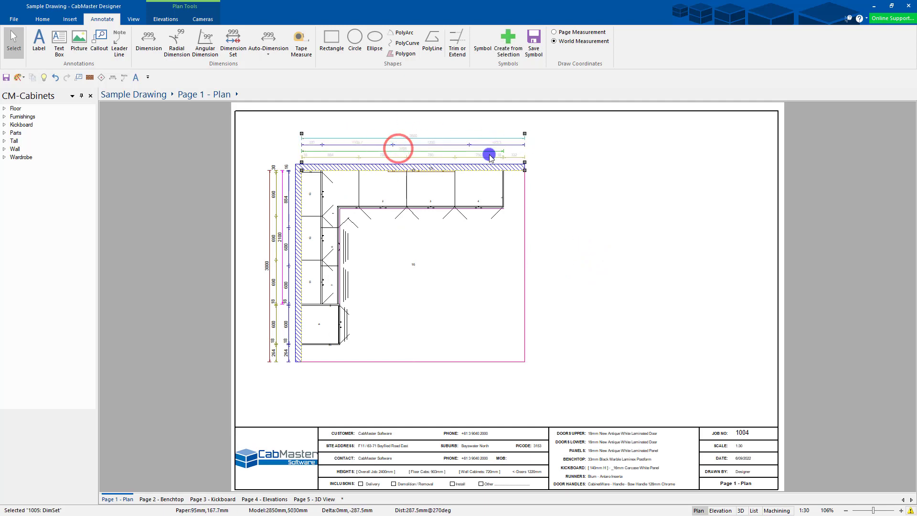
pyautogui.click(567, 146)
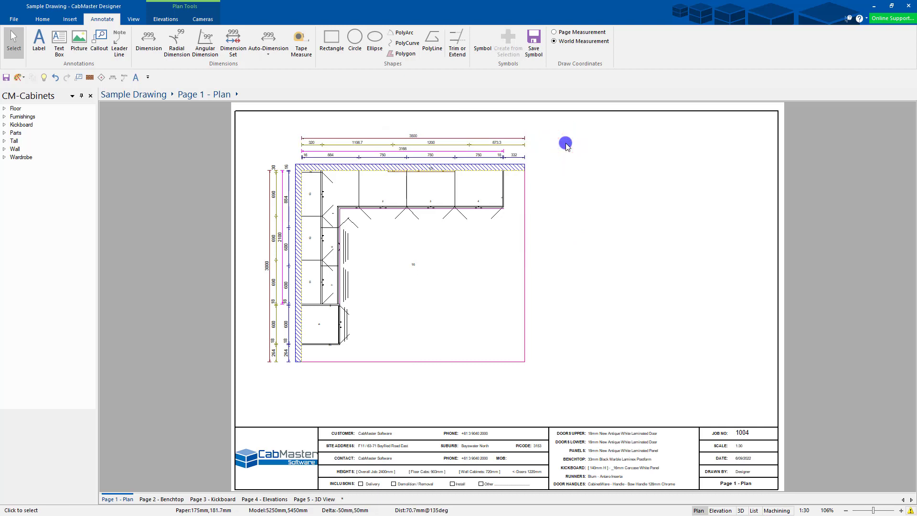
# Open the Dimension Set tool's format settings for a new DimSet and review its dimension lines, including Base_Cabinets and Benchtop
pyautogui.rightClick(230, 42)
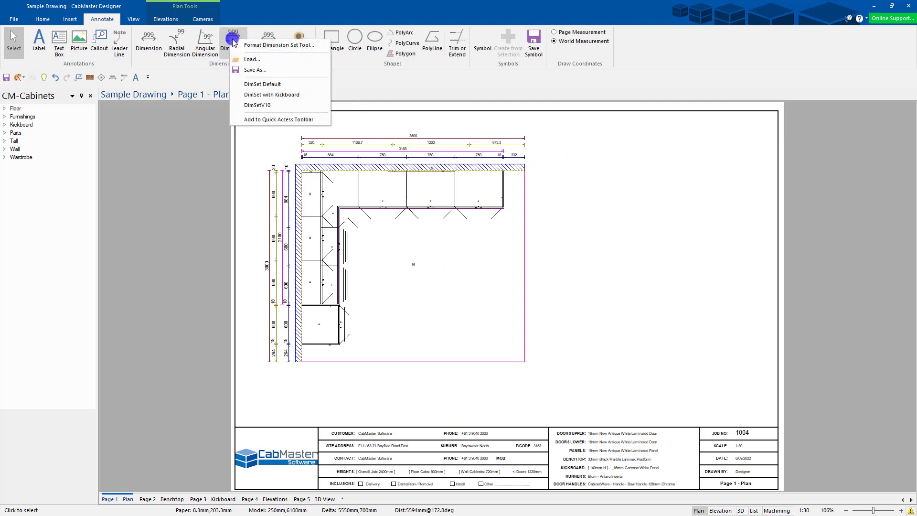
pyautogui.click(279, 46)
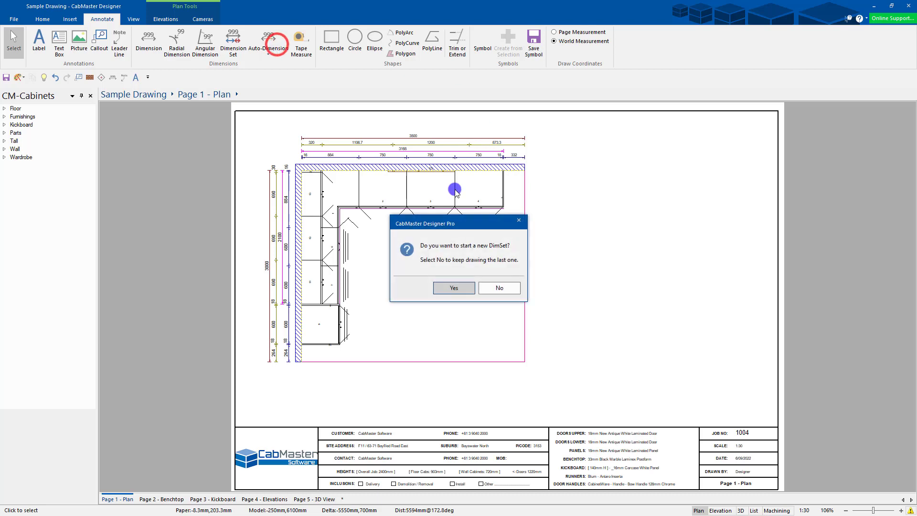
pyautogui.click(460, 289)
pyautogui.moveTo(198, 29); pyautogui.dragTo(492, 53)
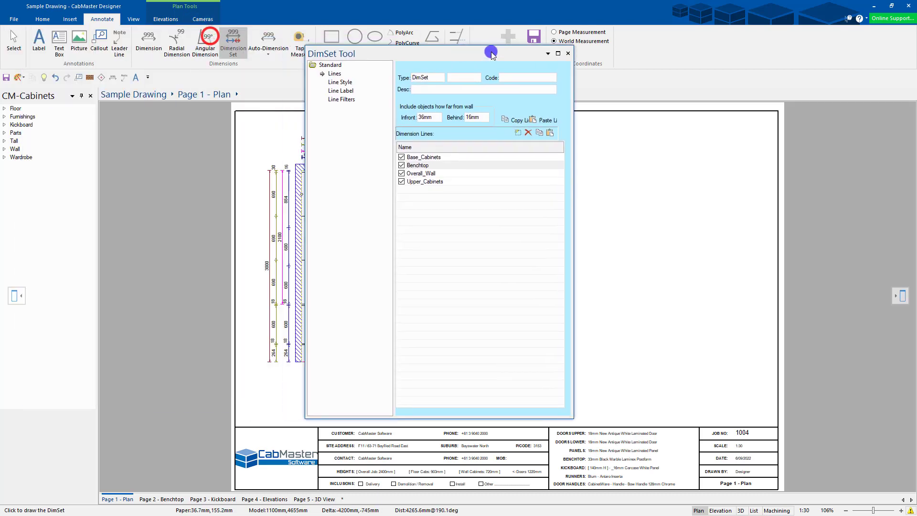
pyautogui.click(424, 157)
pyautogui.click(418, 165)
pyautogui.moveTo(482, 55); pyautogui.dragTo(723, 71)
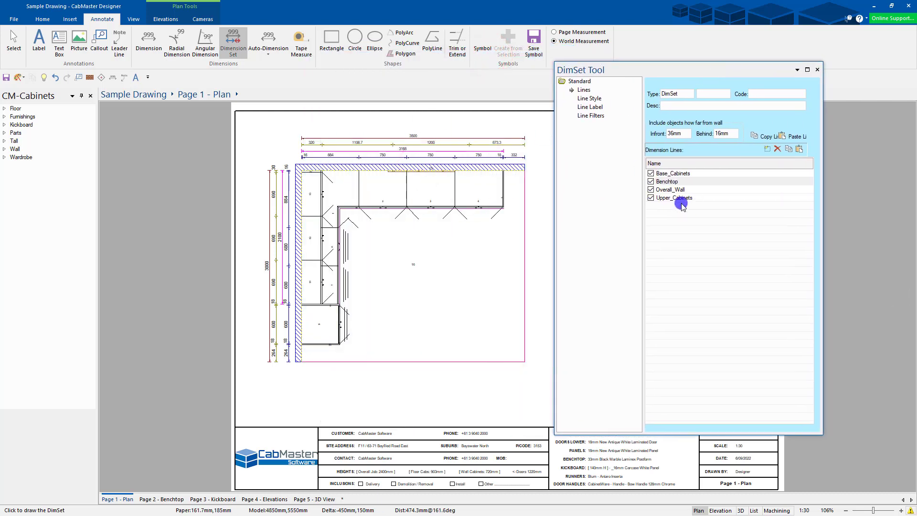
# Review the line style, colours, arrow sizes and offsets of the Benchtop, Base_Cabinets, Overall_Wall and Upper_Cabinets dimension lines
pyautogui.click(591, 99)
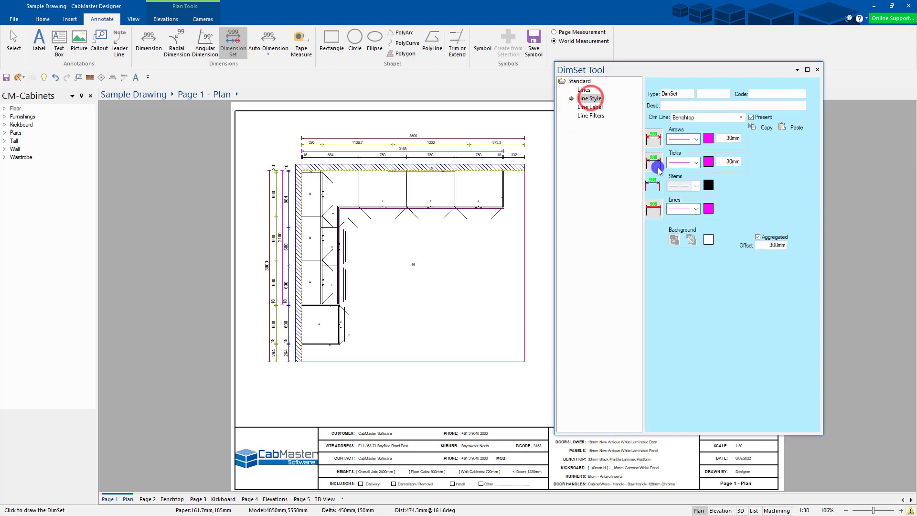
pyautogui.doubleClick(725, 138)
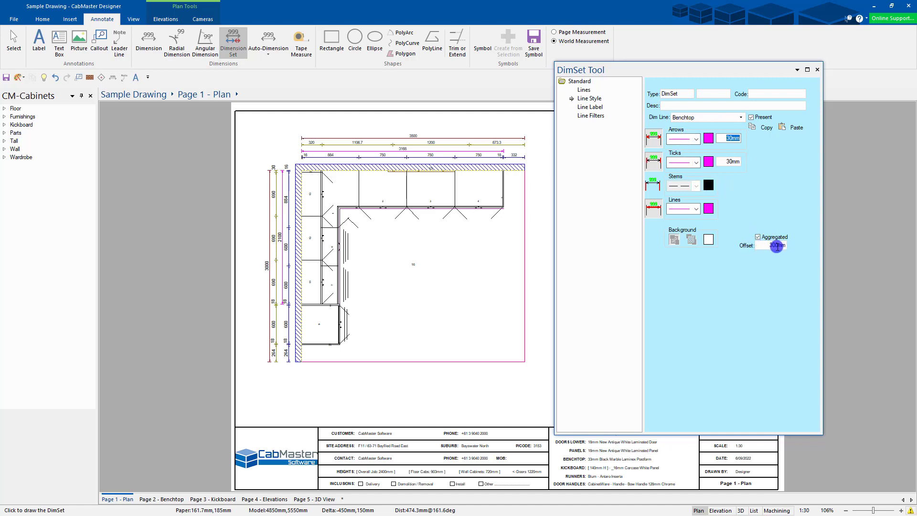
pyautogui.click(739, 118)
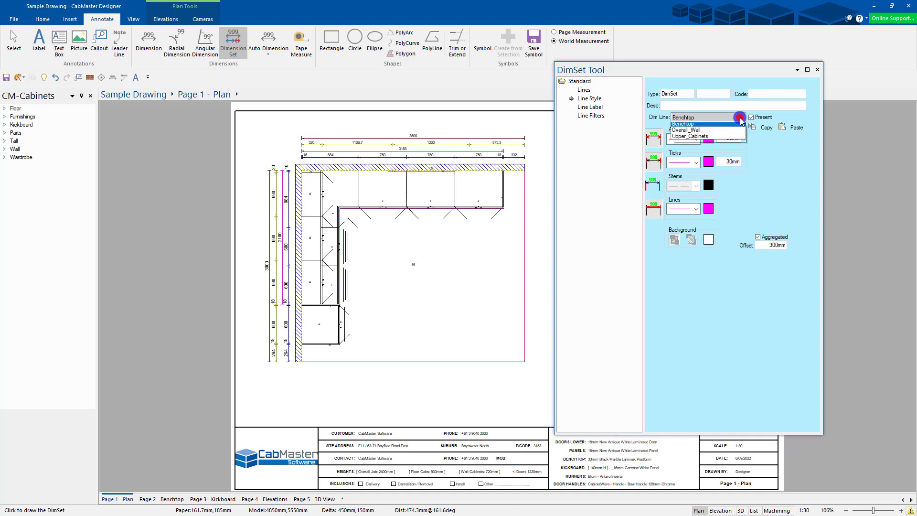
pyautogui.click(712, 127)
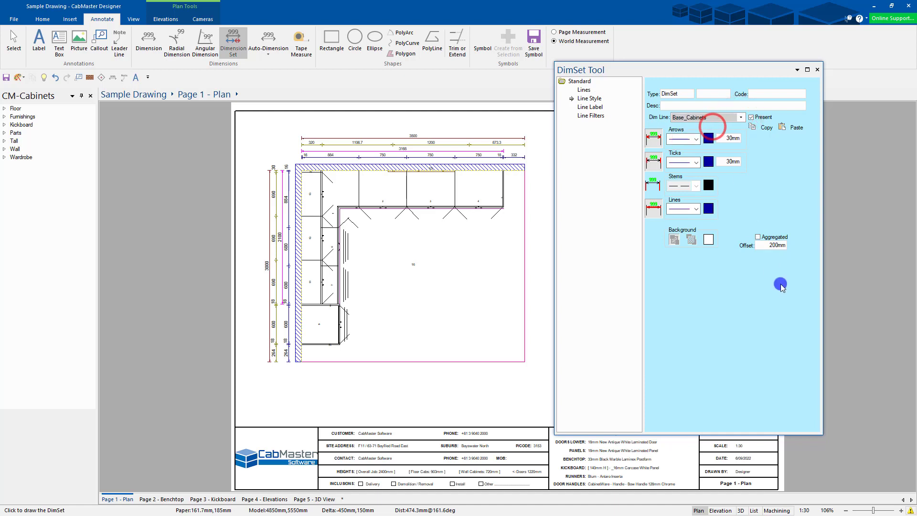
pyautogui.click(739, 118)
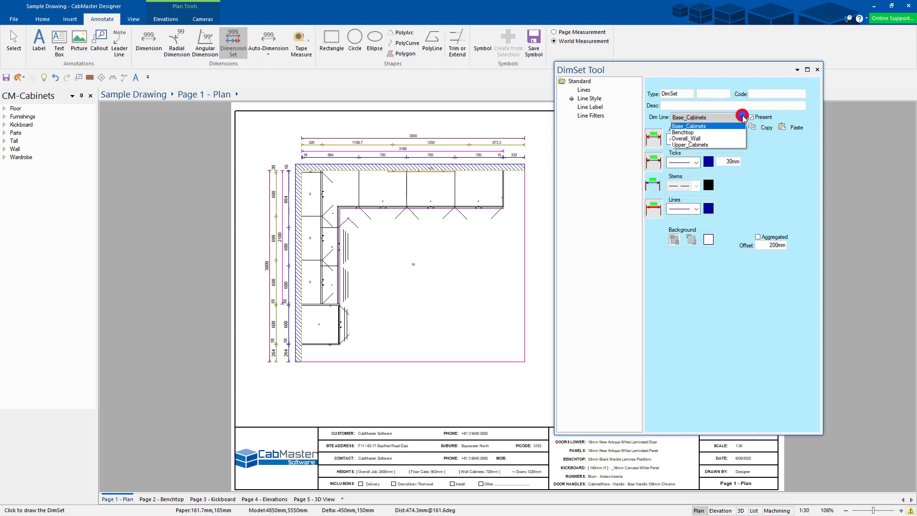
pyautogui.click(698, 133)
pyautogui.click(739, 118)
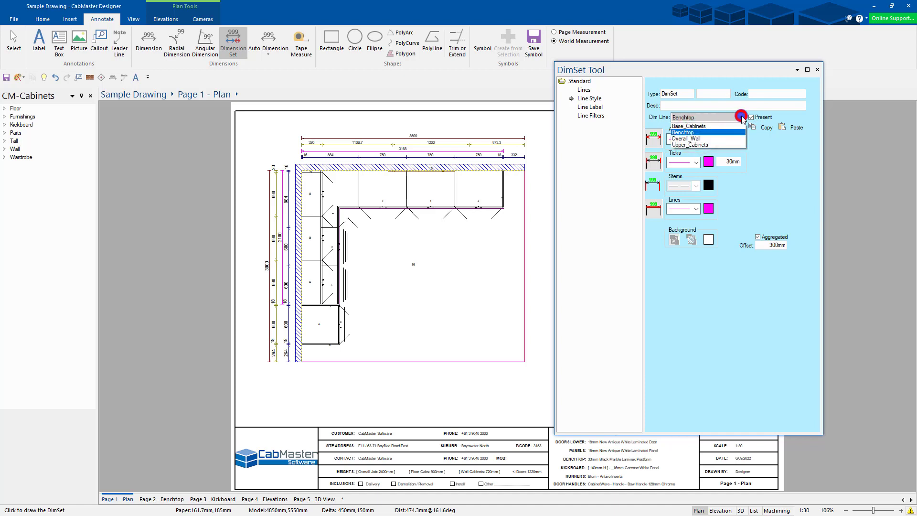
pyautogui.click(704, 139)
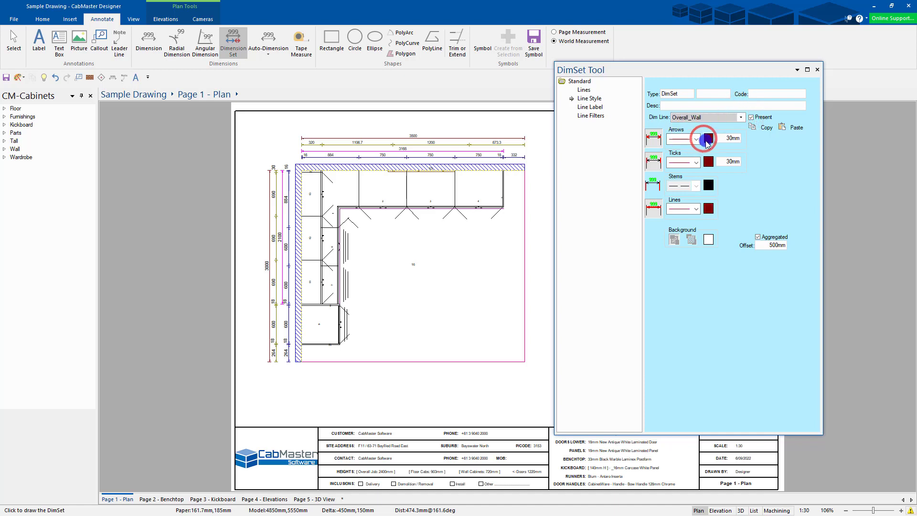
pyautogui.click(739, 117)
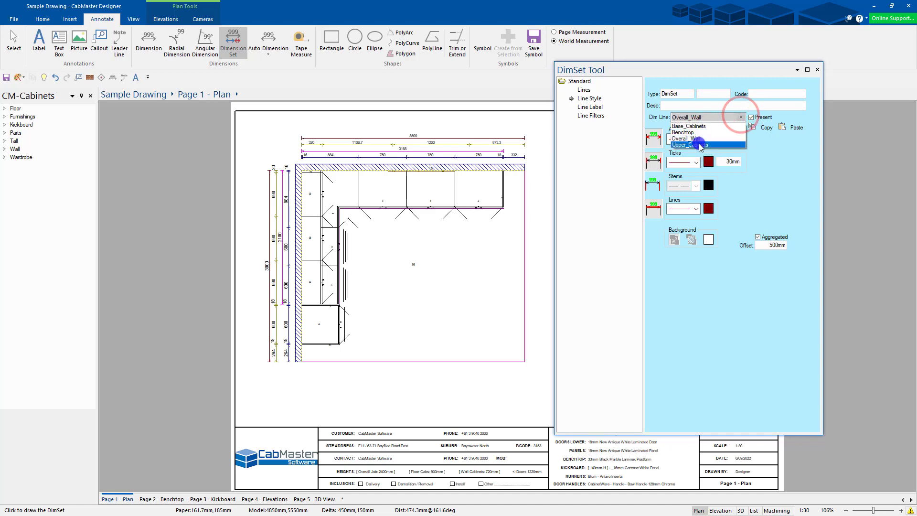
pyautogui.click(698, 143)
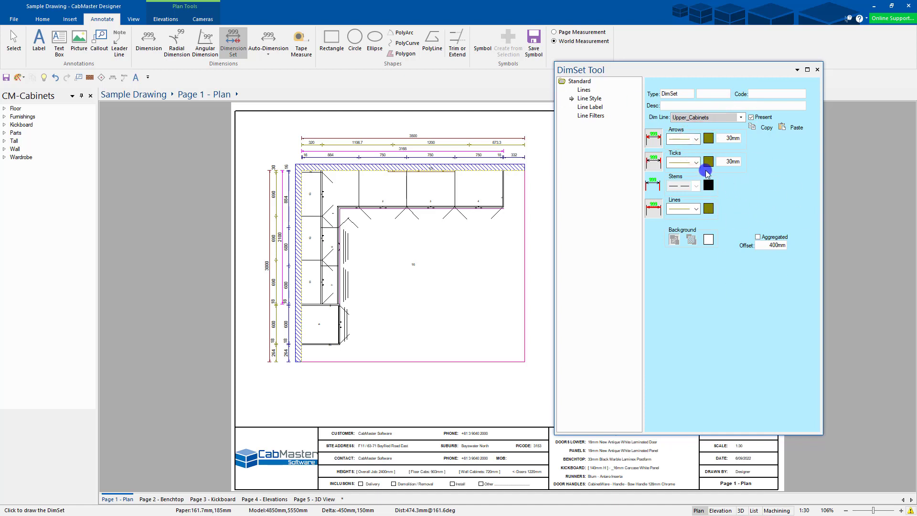
# Review the label and font settings of the Upper_Cabinets dimension line, and close the DimSet settings
pyautogui.click(592, 107)
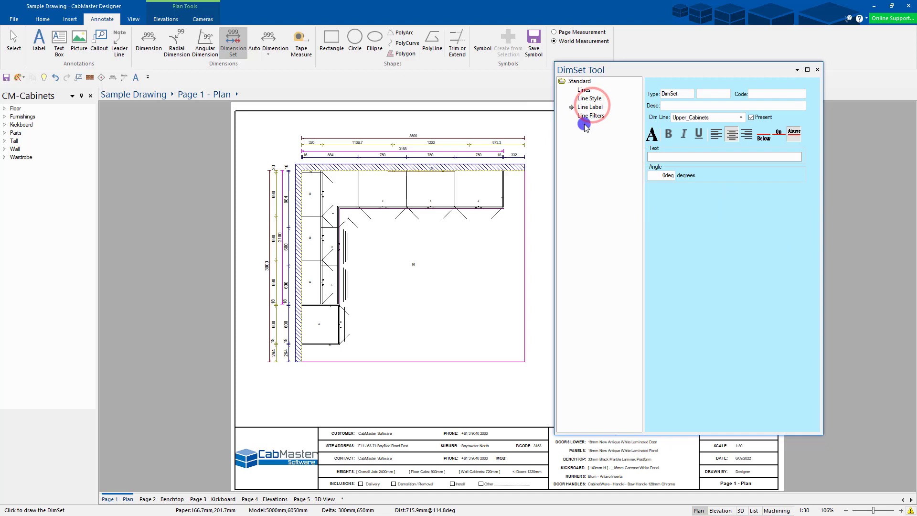
pyautogui.click(652, 134)
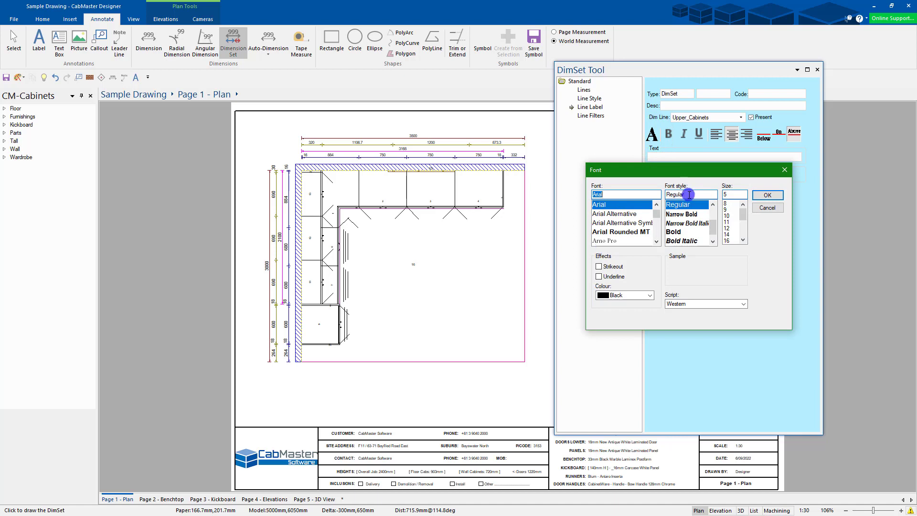
pyautogui.click(728, 216)
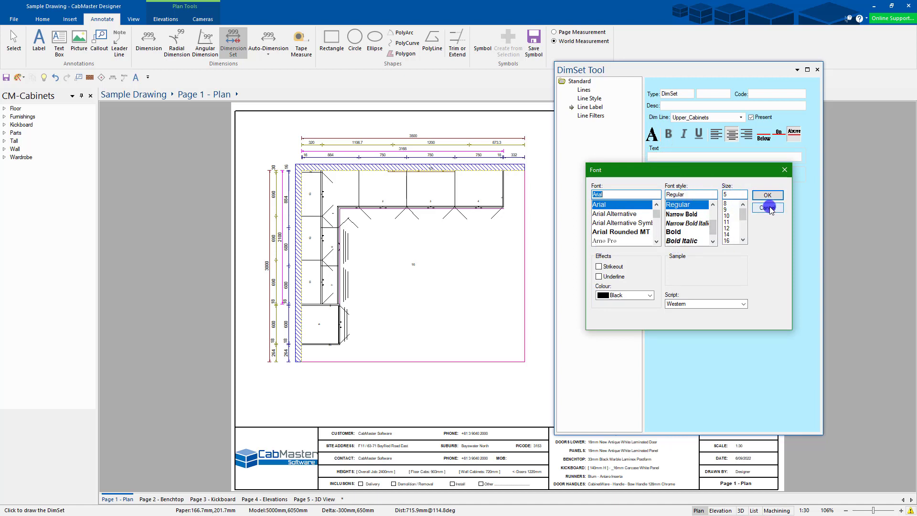
pyautogui.click(766, 196)
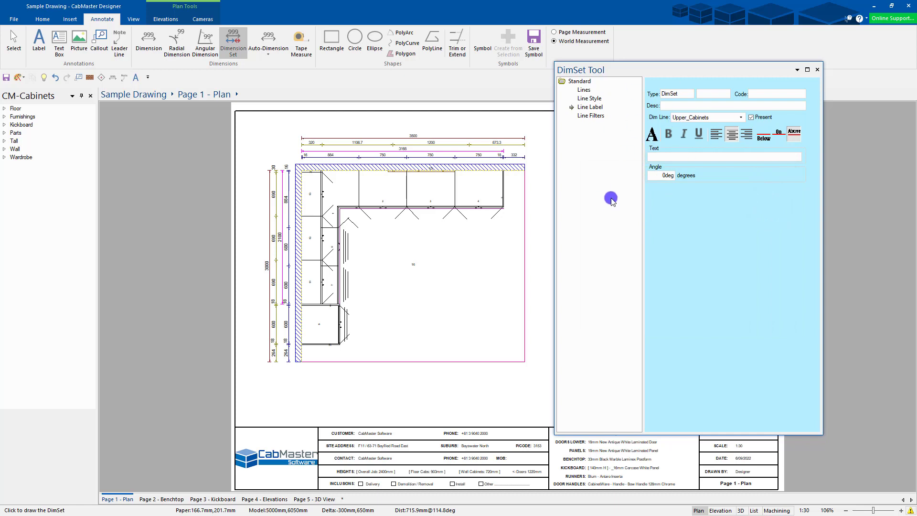
pyautogui.click(815, 70)
# Check the saved presets offered for the Dimension Set tool
pyautogui.click(233, 52)
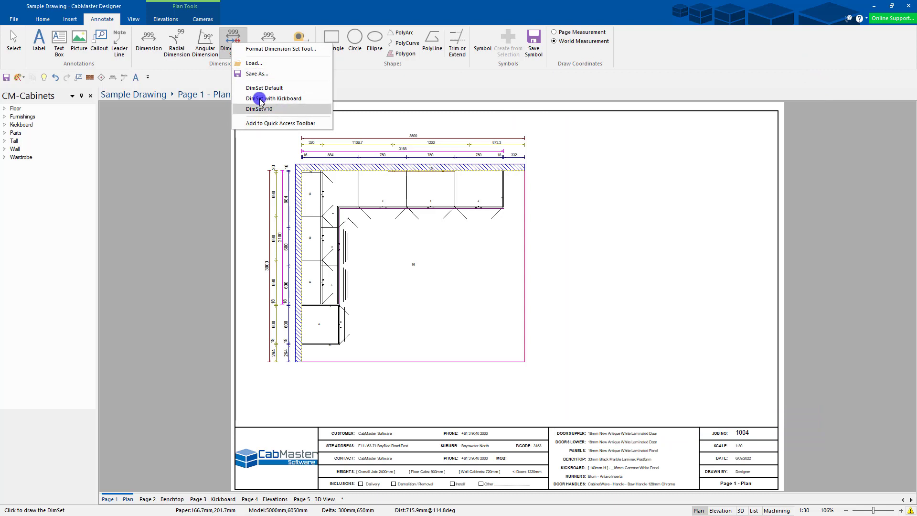
pyautogui.click(236, 40)
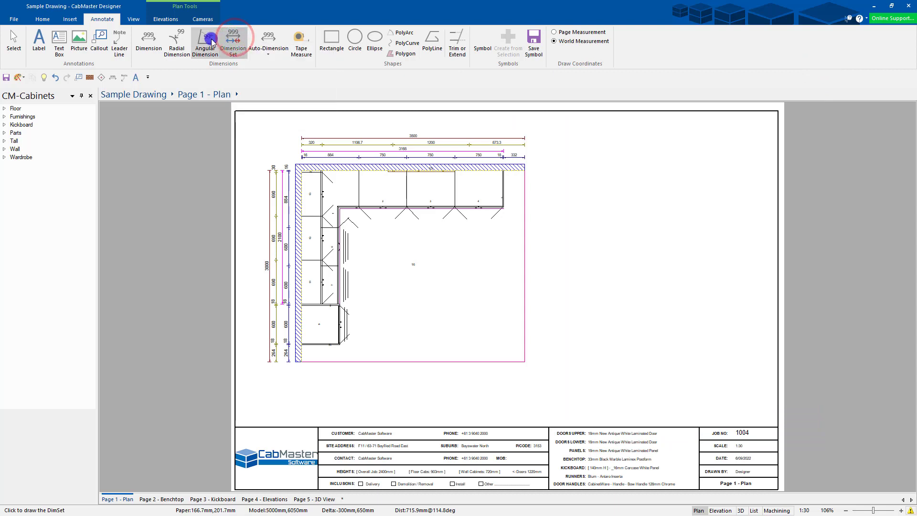
# Load the DimBlue preset for the Dimension tool and delete the existing dimensions along the plan's upper and left walls
pyautogui.click(148, 41)
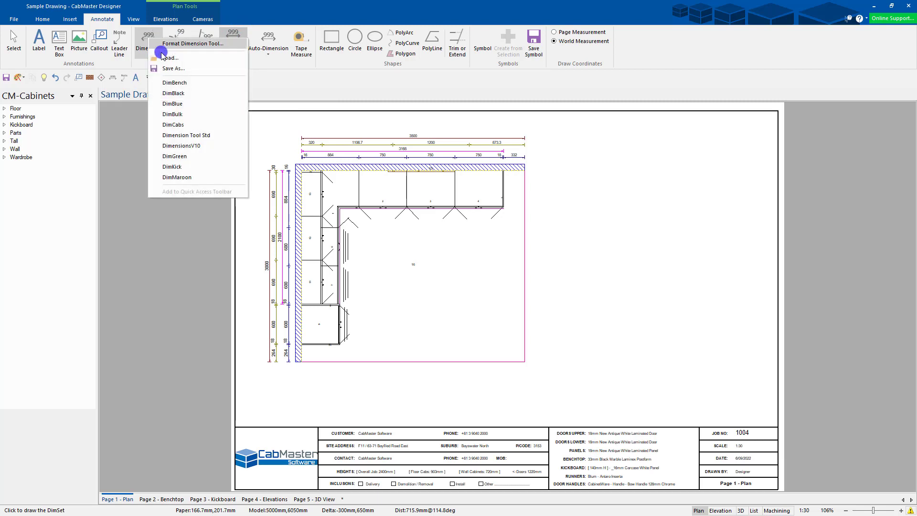
pyautogui.click(172, 104)
pyautogui.click(24, 52)
pyautogui.moveTo(538, 130); pyautogui.dragTo(500, 149)
pyautogui.press('Delete')
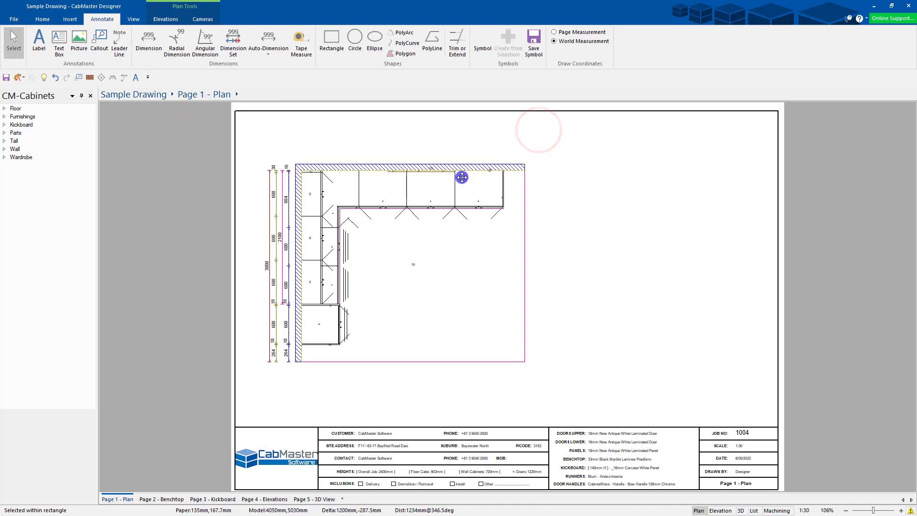
pyautogui.click(258, 156)
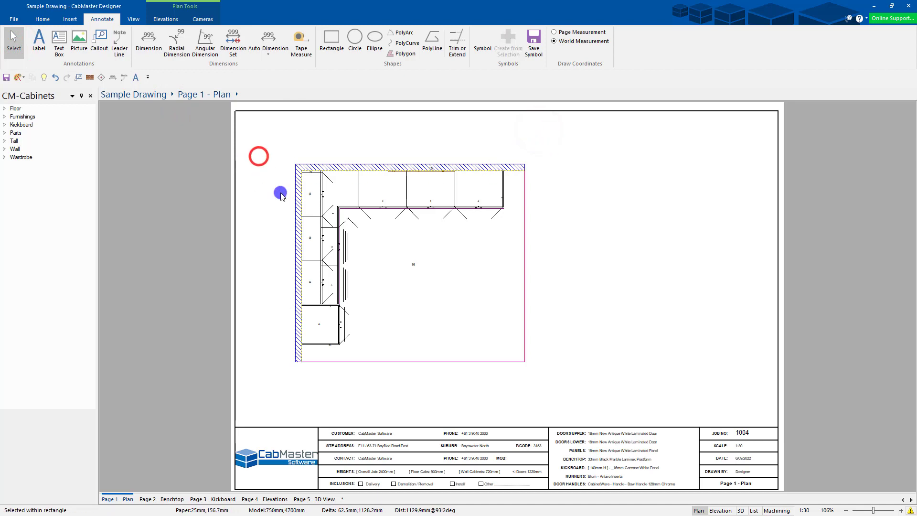
# Activate the Dimension tool and set the snapping handles to <none>
pyautogui.click(150, 41)
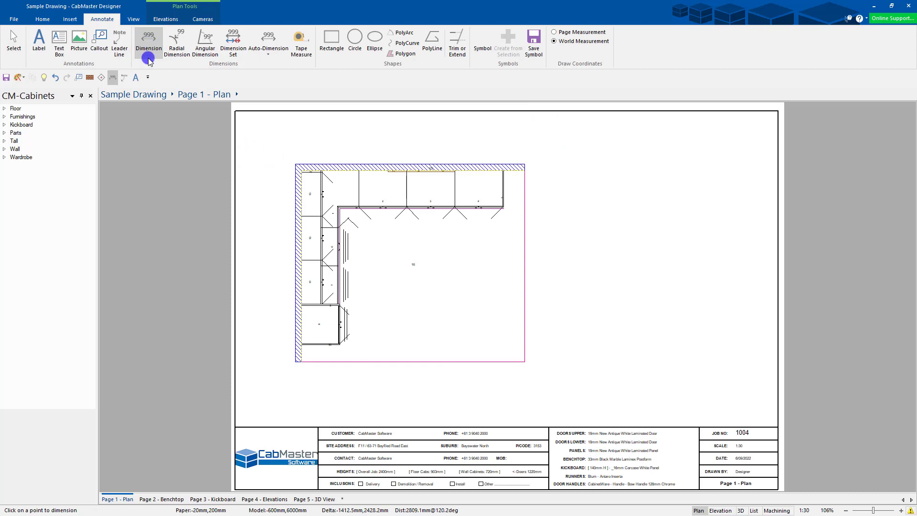
pyautogui.scroll(4, 315, 142)
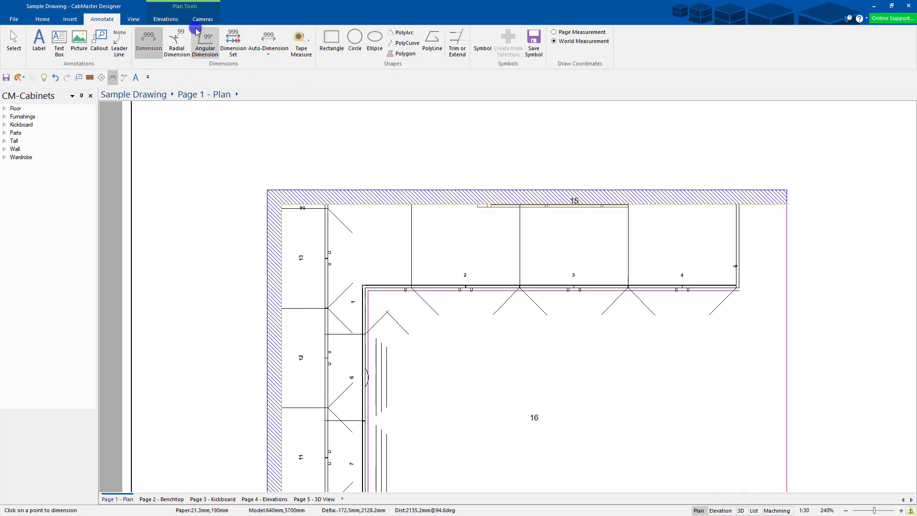
pyautogui.click(134, 19)
pyautogui.click(500, 50)
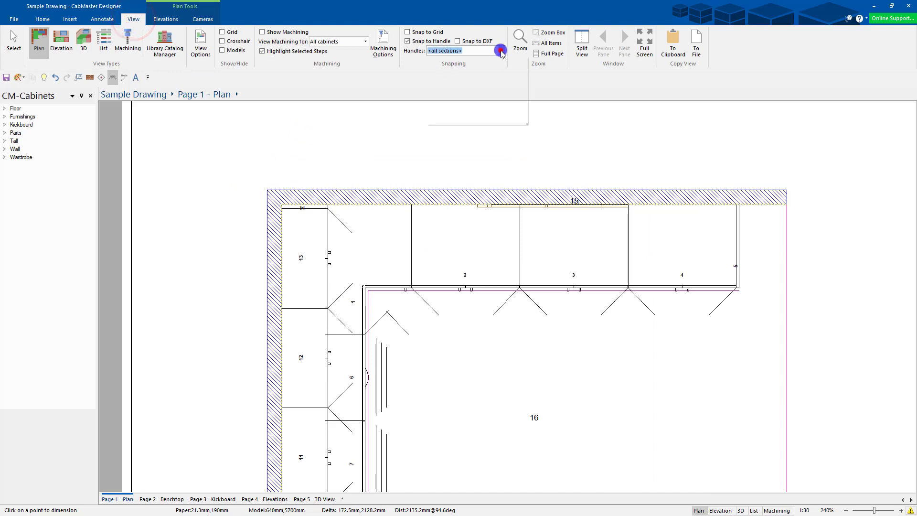
pyautogui.click(463, 76)
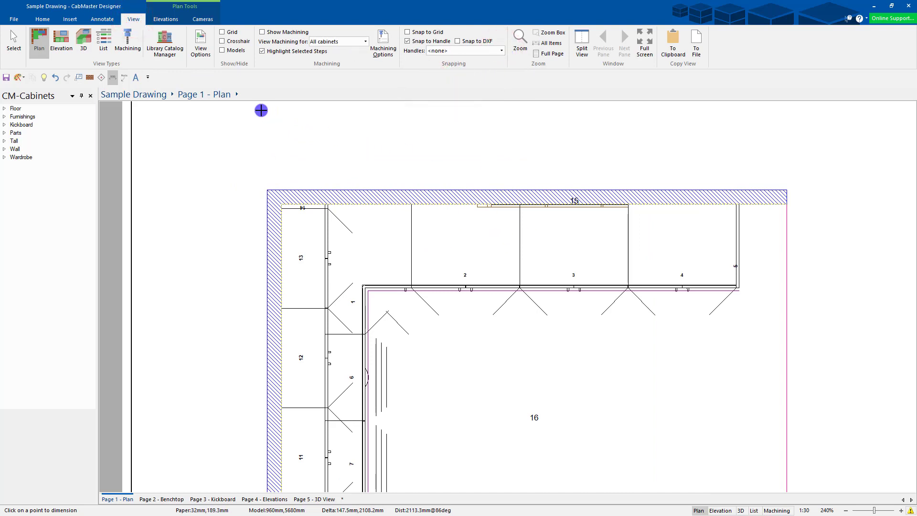
pyautogui.click(104, 20)
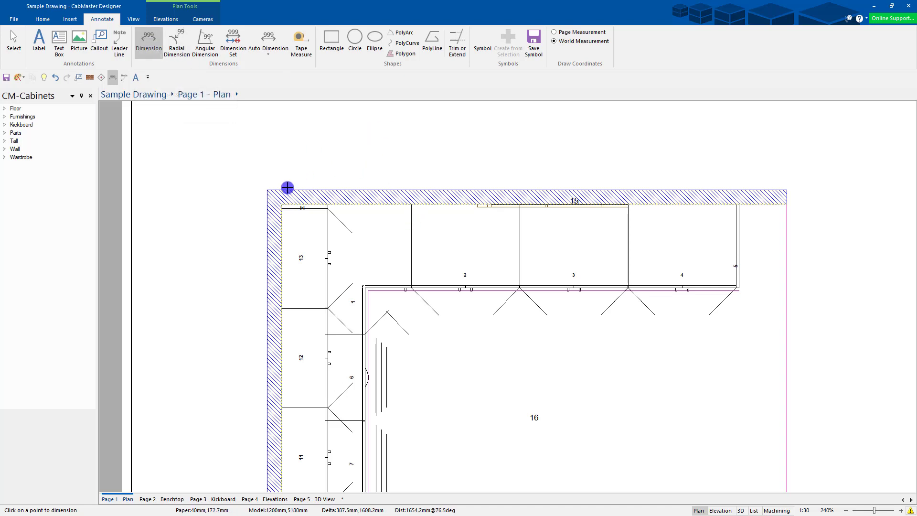
# Dimension the upper cabinet run from the inner wall corner across cabinets 2, 3, 4 and end panel 5, about 317 mm above the wall's inner face
pyautogui.click(279, 203)
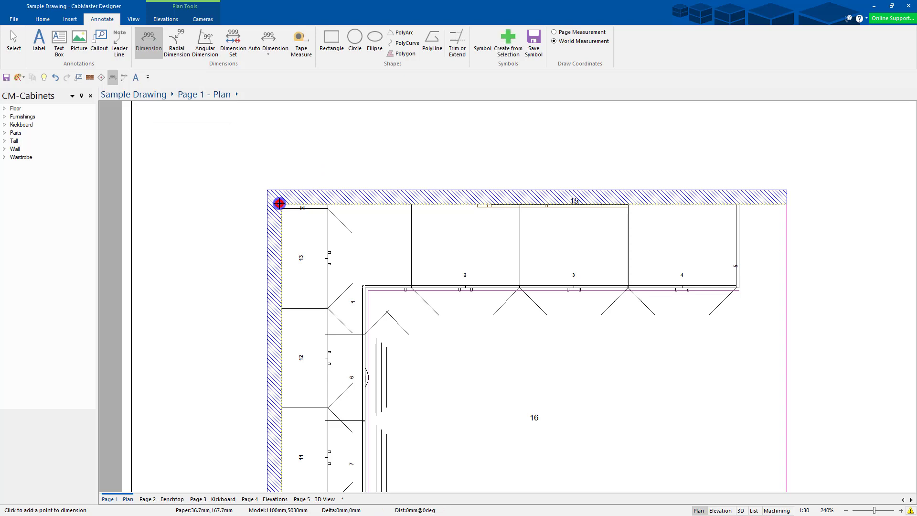
pyautogui.click(415, 204)
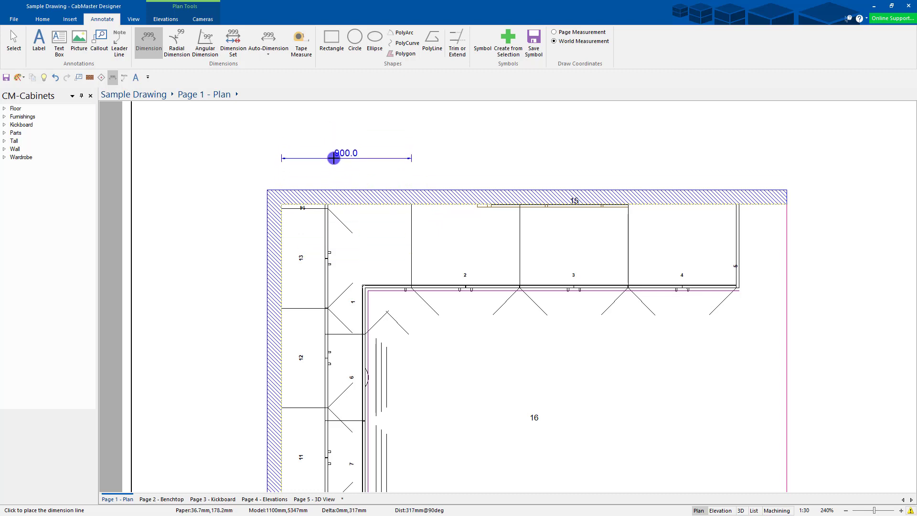
pyautogui.click(333, 158)
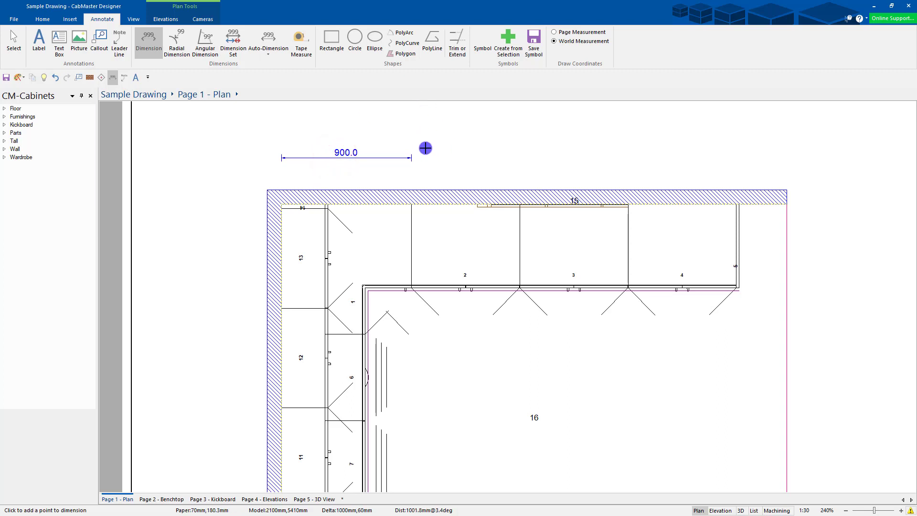
pyautogui.click(519, 212)
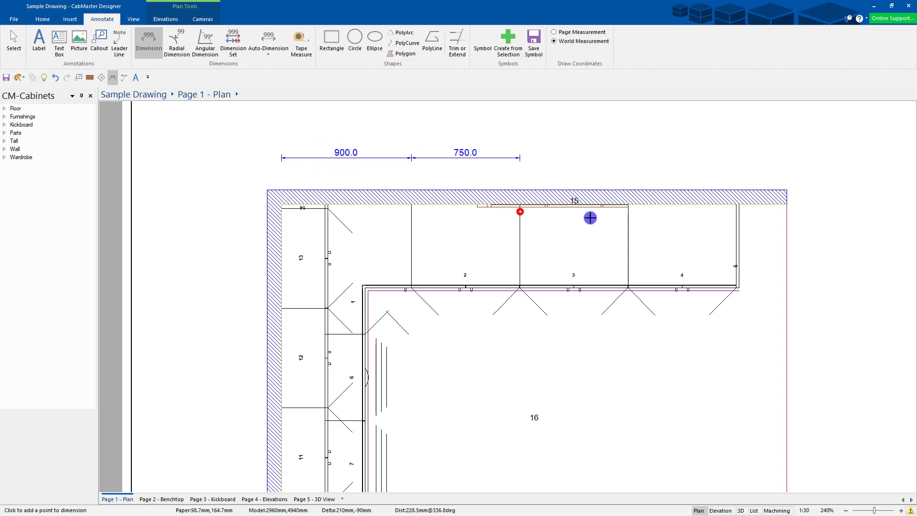
pyautogui.click(627, 212)
pyautogui.click(736, 212)
pyautogui.scroll(4, 741, 210)
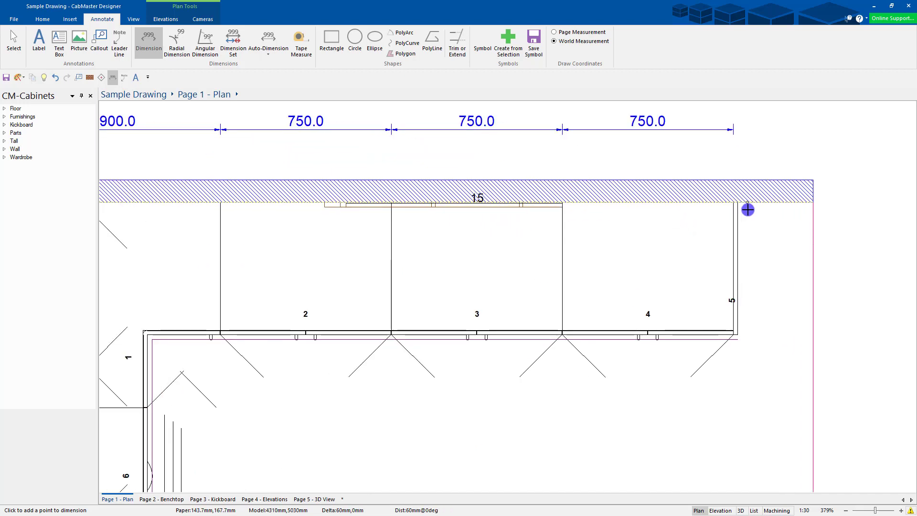
pyautogui.scroll(-2, 725, 210)
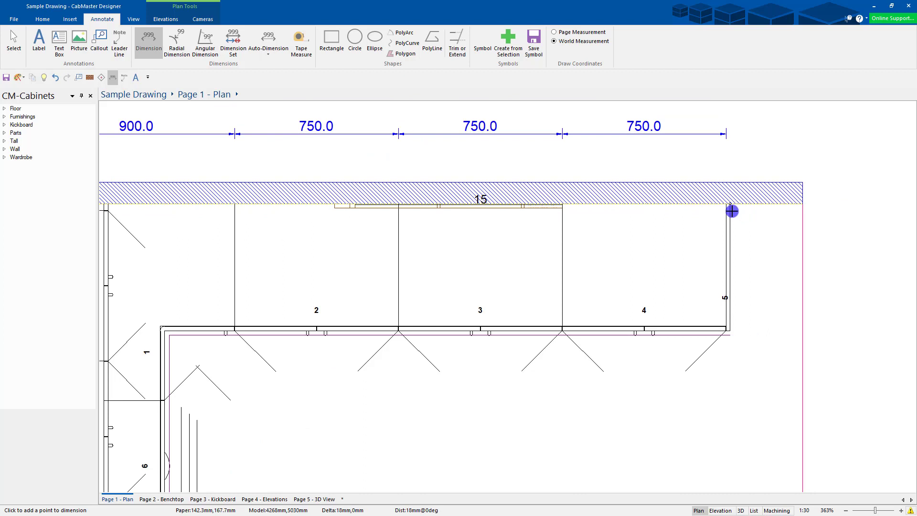
pyautogui.rightClick(733, 210)
pyautogui.click(732, 208)
# Dimension the depth of end panel 5 and move that dimension outside the room's right boundary
pyautogui.click(734, 331)
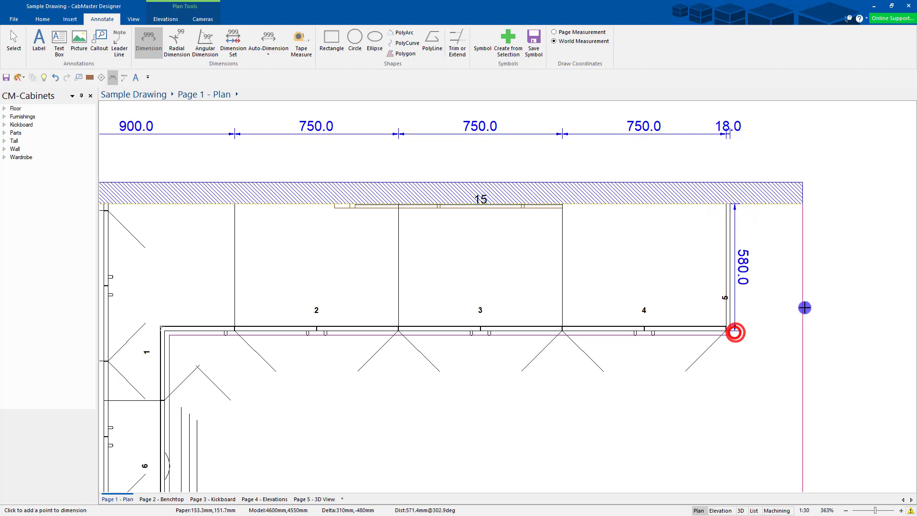
pyautogui.click(14, 41)
pyautogui.moveTo(741, 272); pyautogui.dragTo(844, 276)
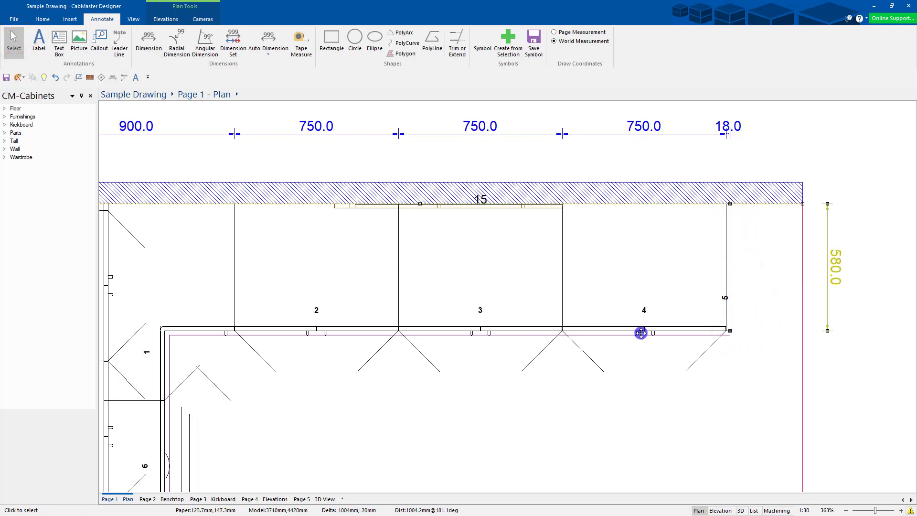
# Create a new dimension chain outside the left wall, covering end panel 10, cabinet 9 and panel 8
pyautogui.scroll(-3, 640, 331)
pyautogui.scroll(-3, 380, 246)
pyautogui.scroll(1, 357, 418)
pyautogui.click(383, 426)
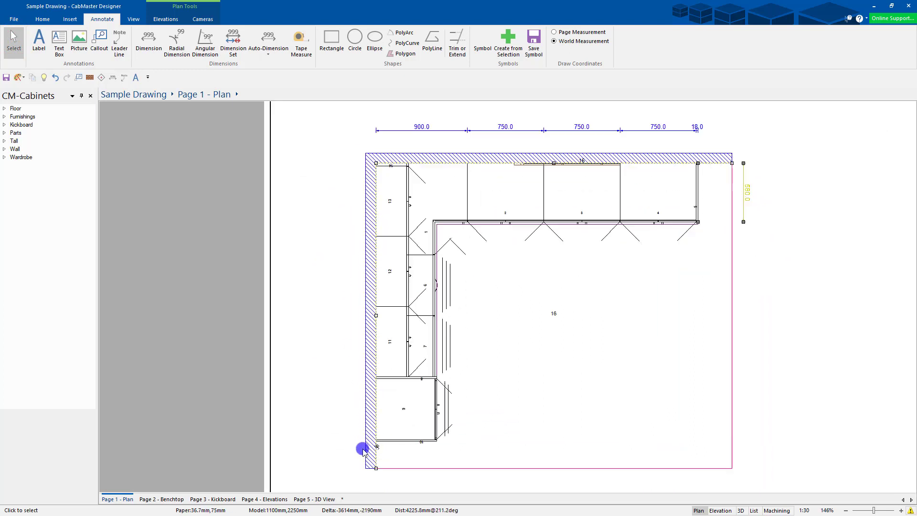
pyautogui.scroll(4, 379, 439)
pyautogui.scroll(2, 378, 442)
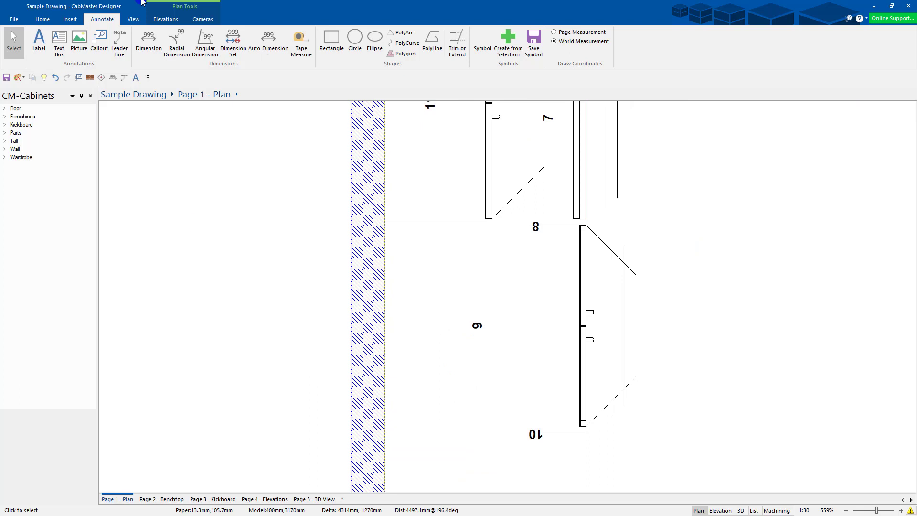
pyautogui.click(148, 40)
pyautogui.click(459, 286)
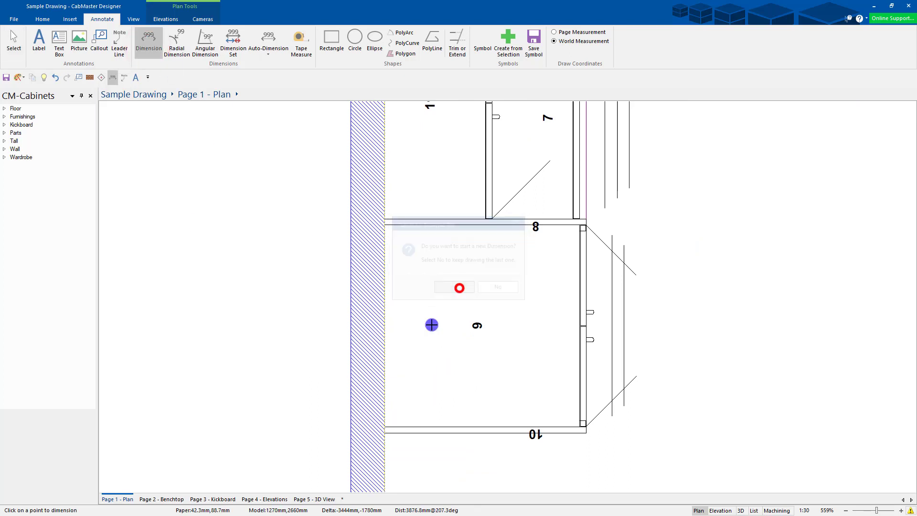
pyautogui.click(393, 434)
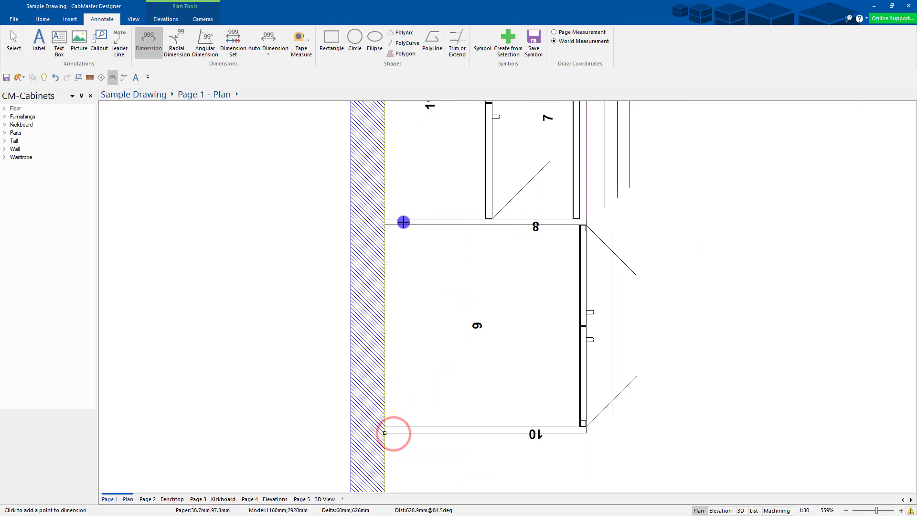
pyautogui.click(392, 424)
pyautogui.click(320, 426)
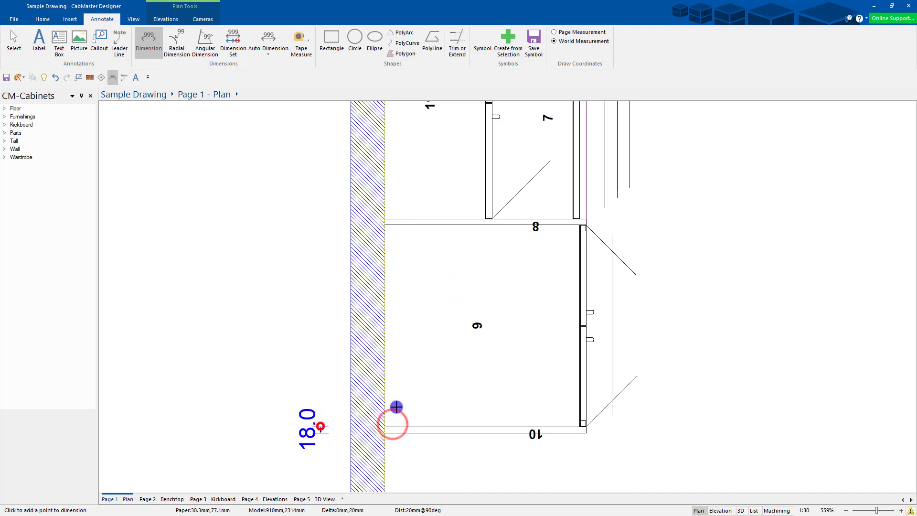
pyautogui.click(390, 226)
pyautogui.click(390, 219)
# Extend the left wall's dimension chain across cabinets 11, 12 and 13 up to the inner wall corner
pyautogui.scroll(-2, 304, 306)
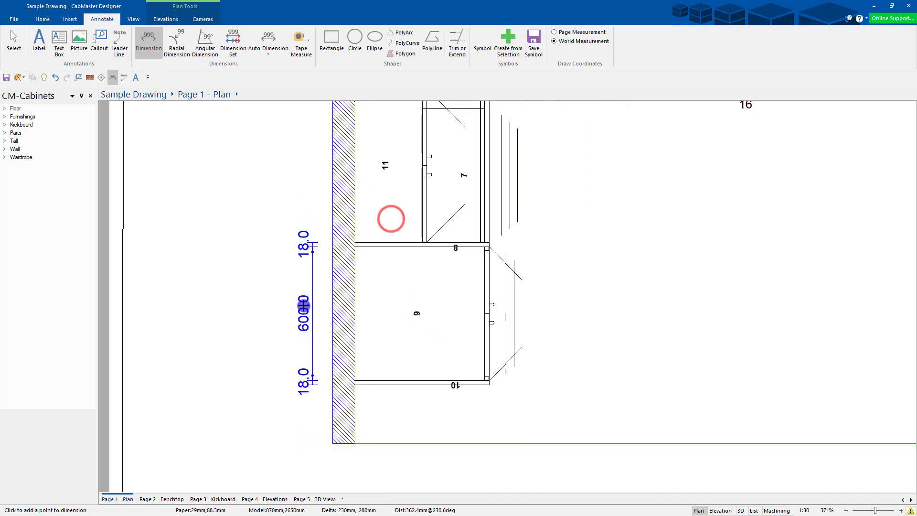
pyautogui.scroll(-2, 303, 305)
pyautogui.click(345, 152)
pyautogui.scroll(-2, 353, 154)
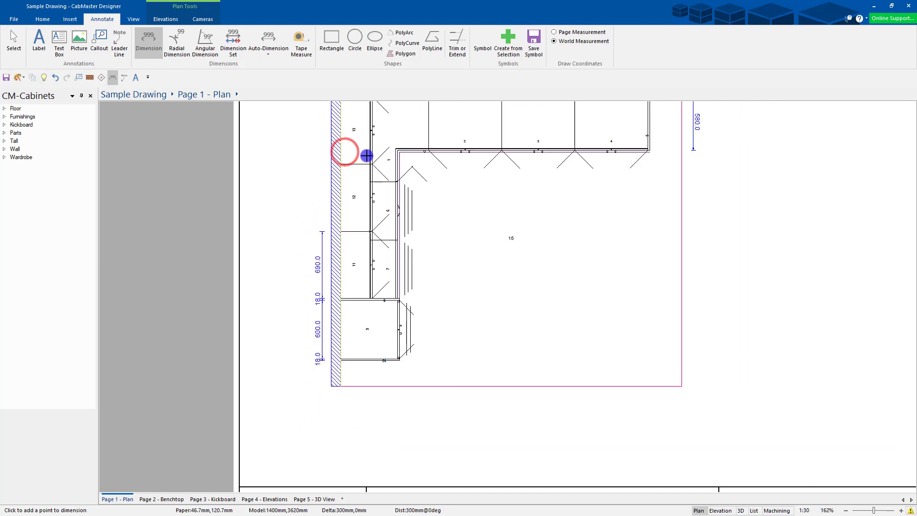
pyautogui.scroll(-1, 366, 155)
pyautogui.scroll(3, 344, 141)
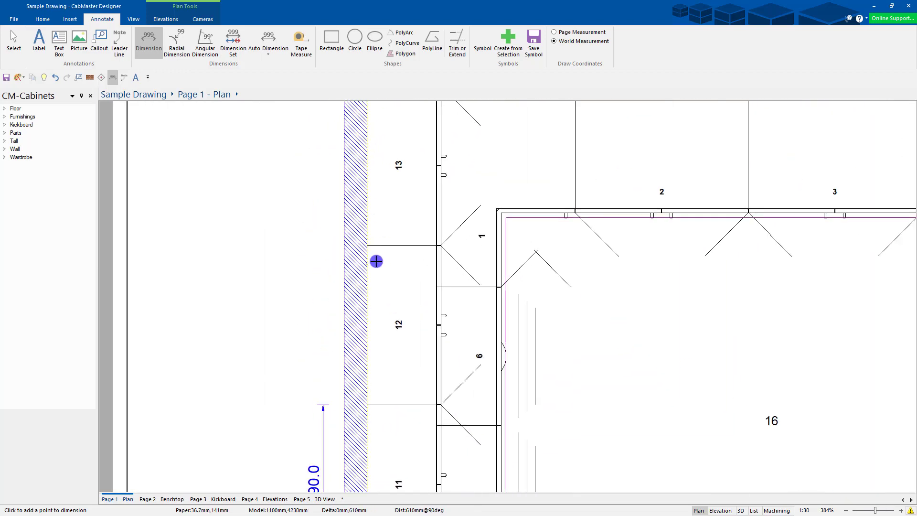
pyautogui.click(369, 248)
pyautogui.scroll(-2, 344, 324)
pyautogui.click(366, 170)
pyautogui.click(365, 164)
# Add overall dimensions for the left and upper cabinet runs outside their individual dimension chains, and leave the Dimension tool
pyautogui.scroll(-2, 317, 157)
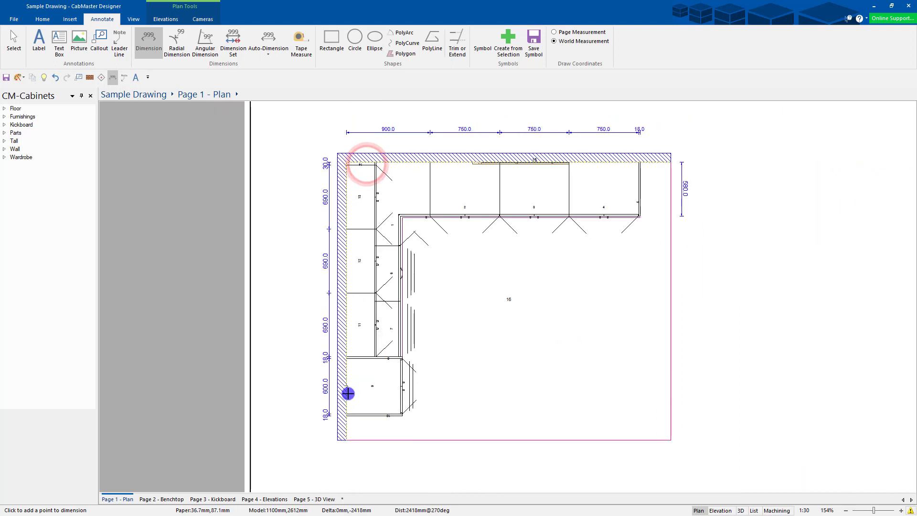
pyautogui.doubleClick(349, 157)
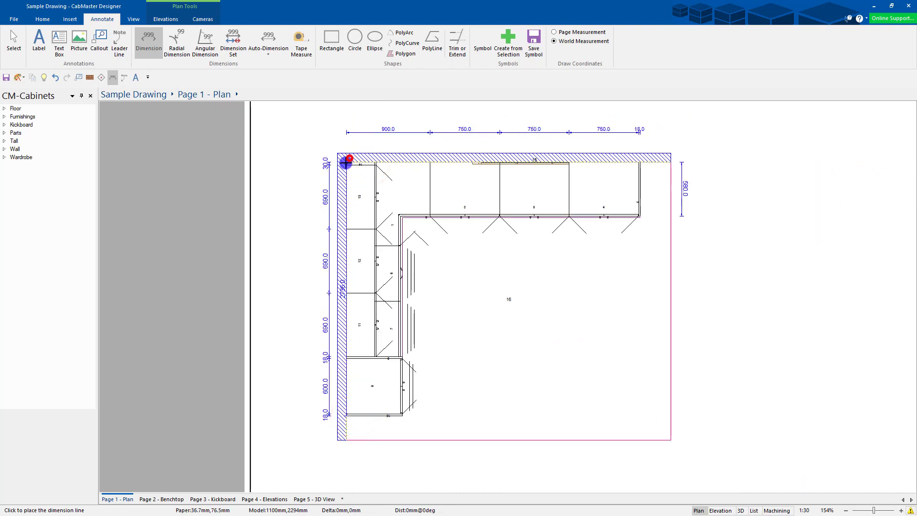
pyautogui.click(313, 159)
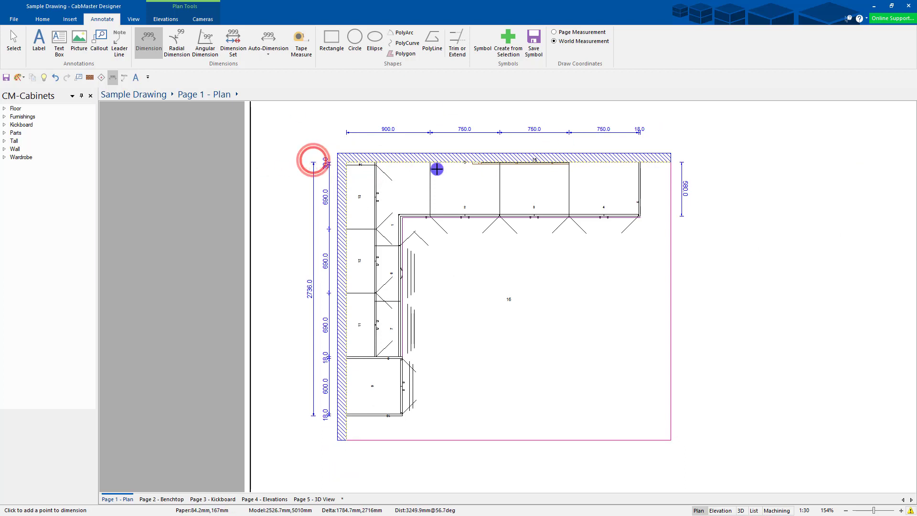
pyautogui.click(344, 159)
pyautogui.doubleClick(645, 162)
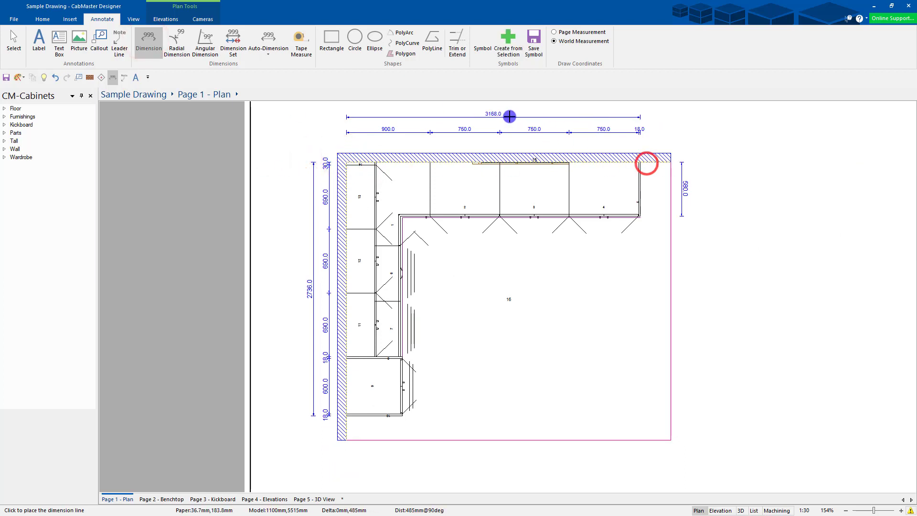
pyautogui.click(510, 116)
pyautogui.click(7, 38)
pyautogui.click(769, 157)
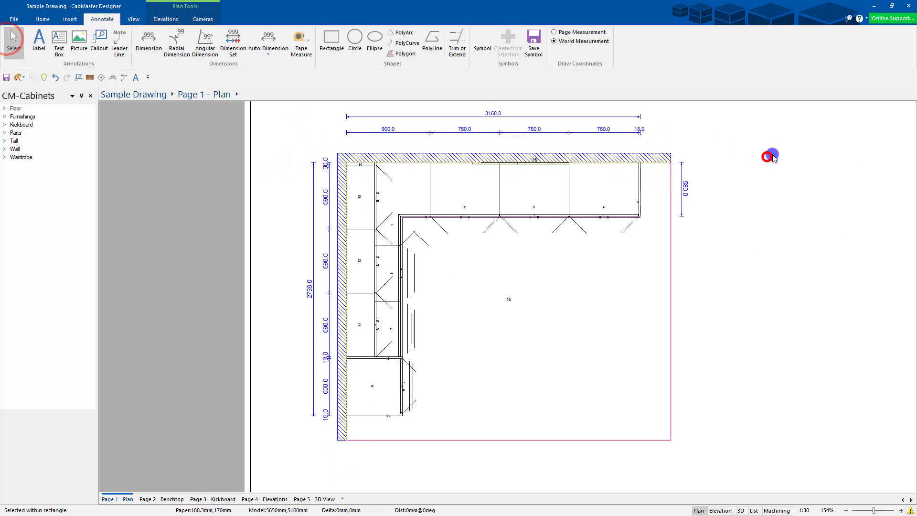
# Set the arrow size of the upper cabinet run's dimension chain to 75 mm in its style properties
pyautogui.scroll(-1, 776, 154)
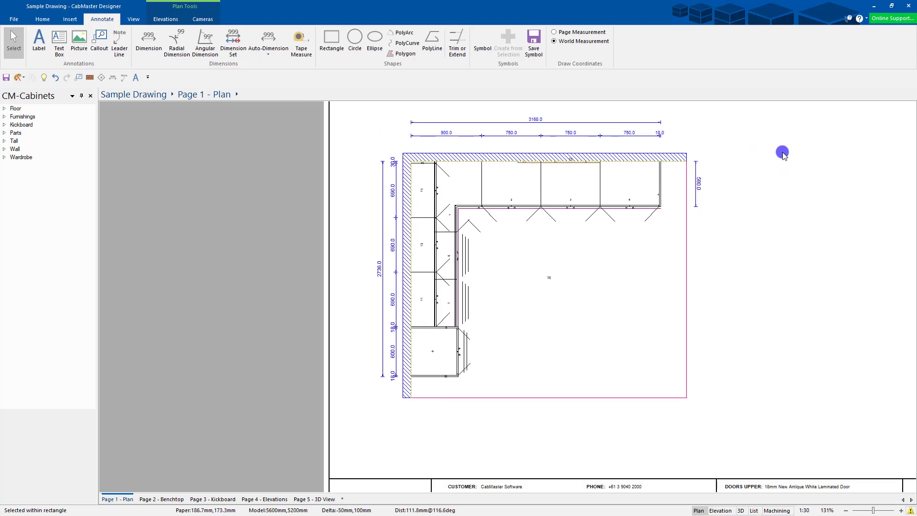
pyautogui.scroll(2, 536, 136)
pyautogui.scroll(-2, 663, 387)
pyautogui.scroll(2, 616, 329)
pyautogui.scroll(2, 598, 272)
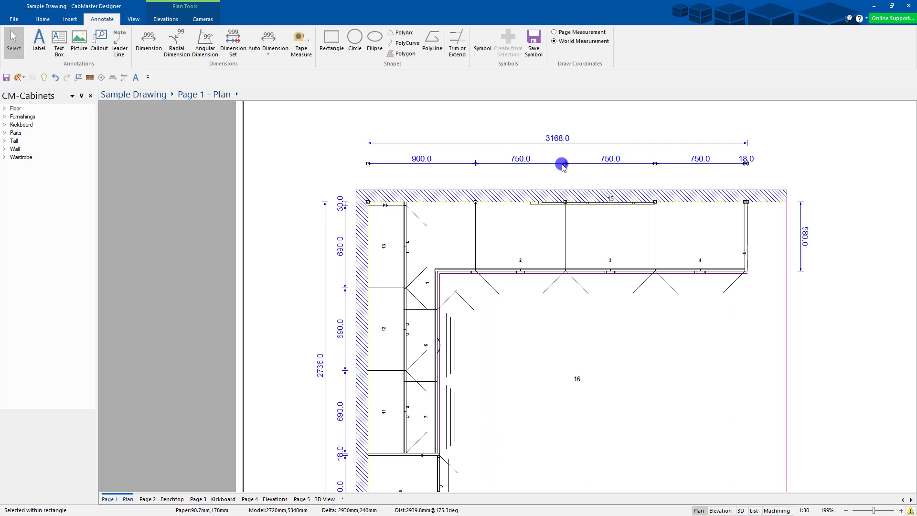
pyautogui.doubleClick(565, 163)
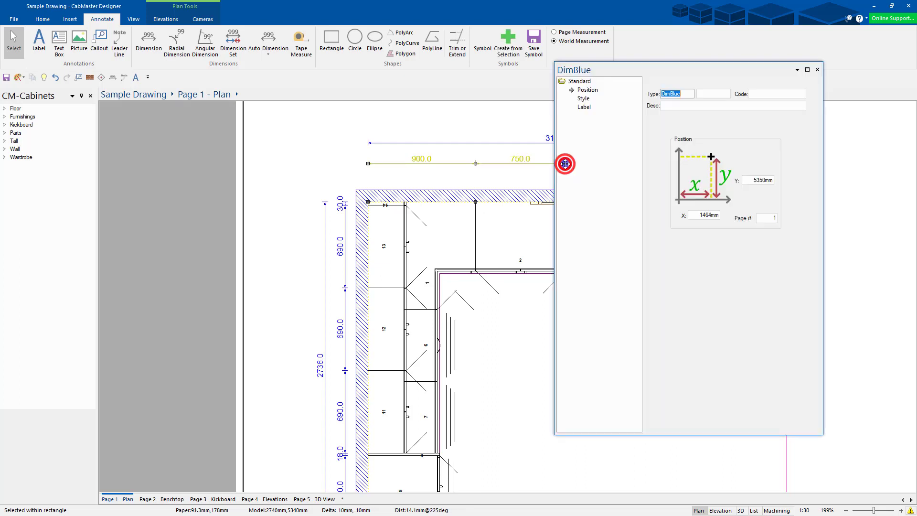
pyautogui.moveTo(700, 65); pyautogui.dragTo(688, 138)
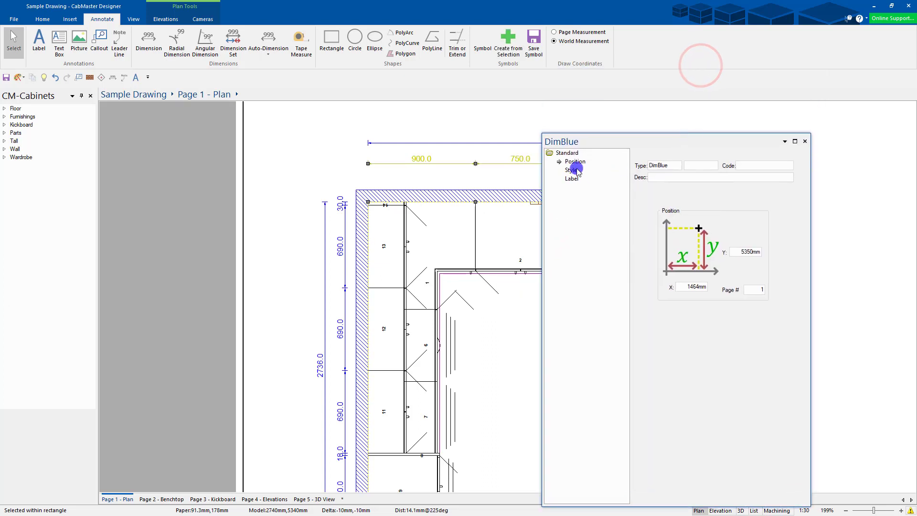
pyautogui.click(571, 169)
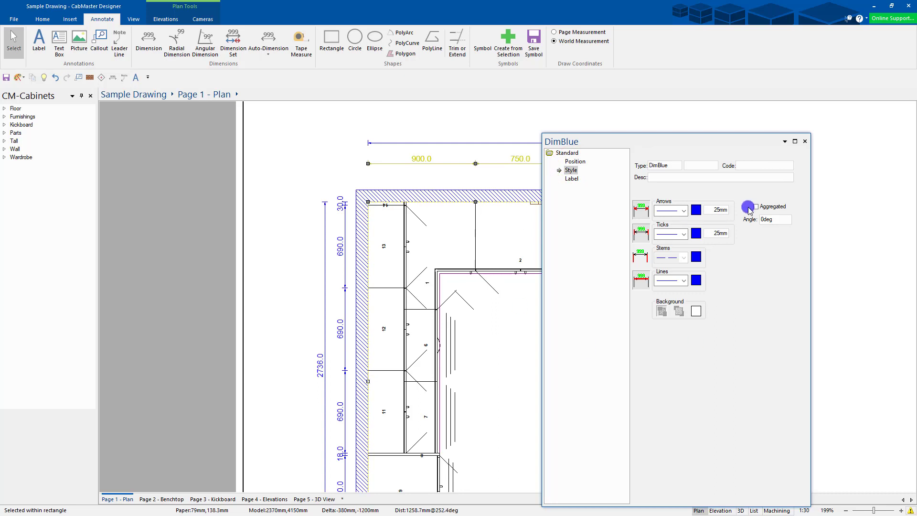
pyautogui.doubleClick(718, 209)
pyautogui.write('75')
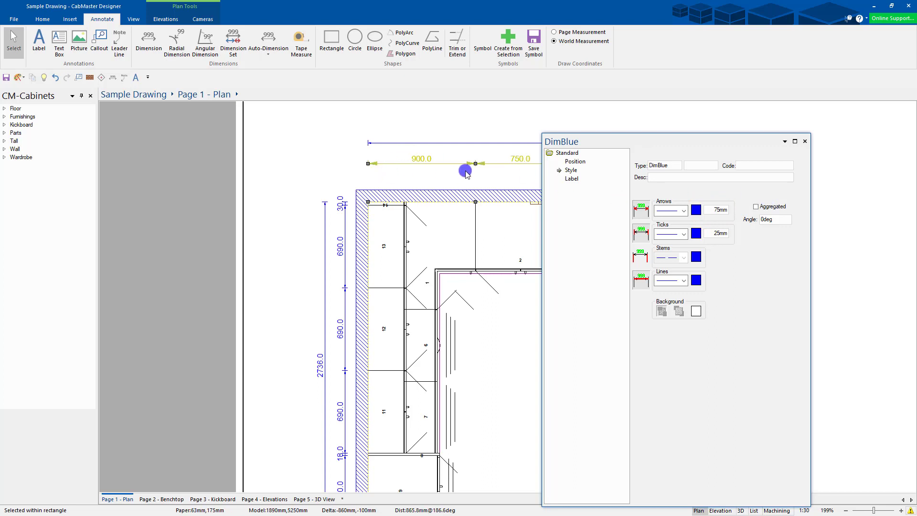
# Set the arrow size of the upper cabinet run's dimension chain to 25 mm
pyautogui.moveTo(651, 142)
pyautogui.mouseDown()
pyautogui.moveTo(640, 216)
pyautogui.moveTo(654, 146)
pyautogui.mouseUp()
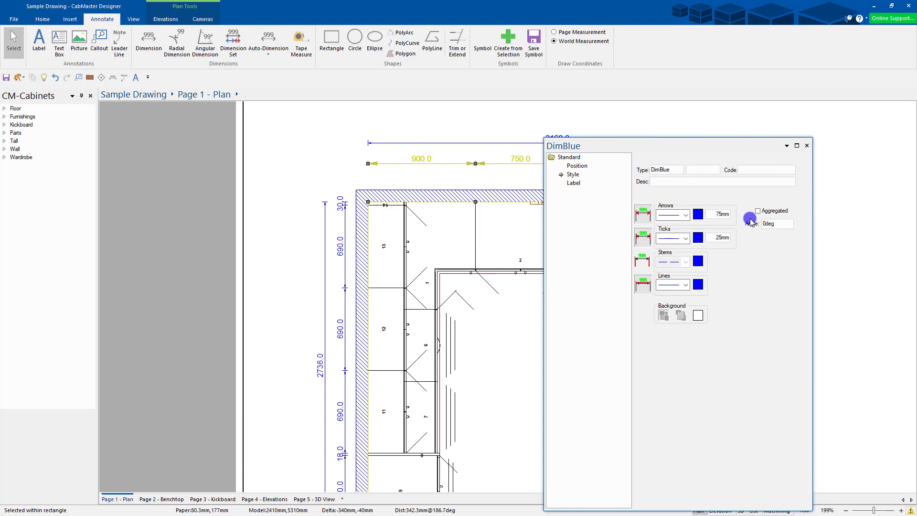
pyautogui.click(713, 214)
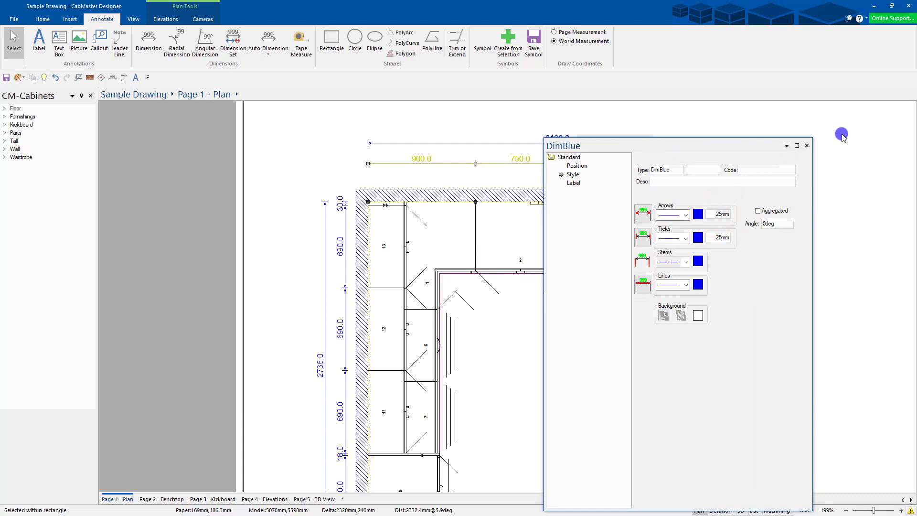
# Try a 15 degree angle on the upper cabinet run's dimension chain and set it back to 0 degrees
pyautogui.click(778, 223)
pyautogui.write('15')
pyautogui.press('Return')
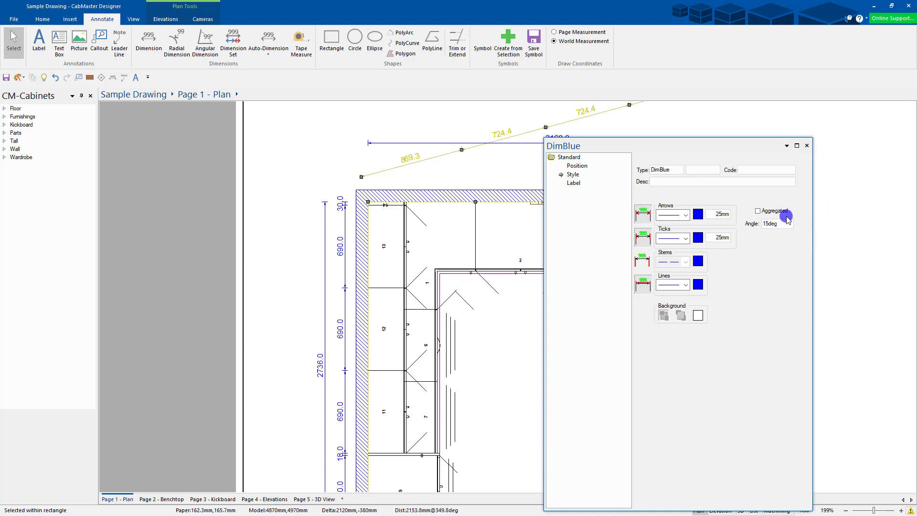
pyautogui.doubleClick(769, 223)
pyautogui.write('0')
pyautogui.press('Return')
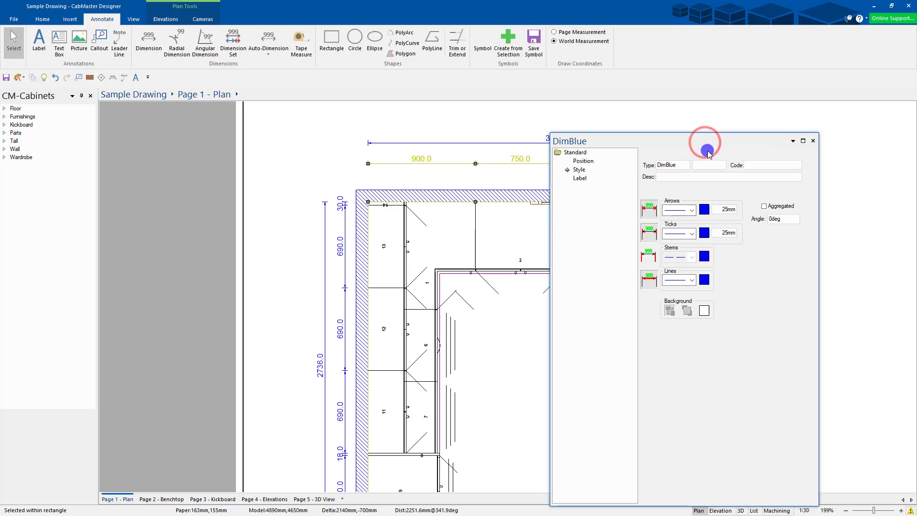
# Try the Aggregated option on the upper cabinet run's dimension chain and turn it off again
pyautogui.click(710, 133)
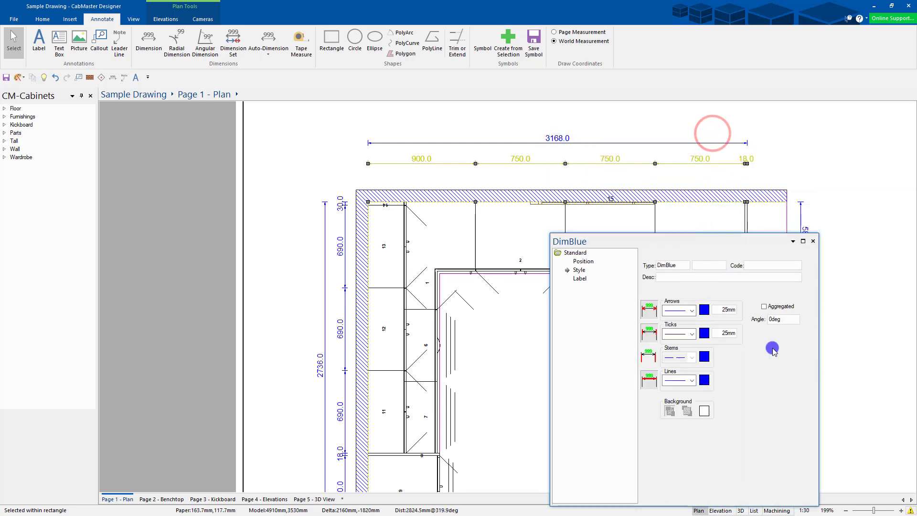
pyautogui.click(772, 308)
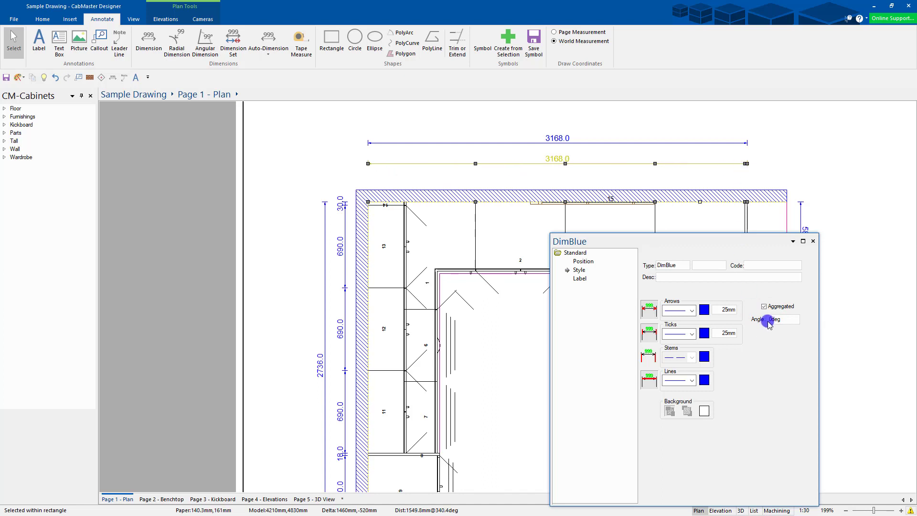
pyautogui.click(763, 306)
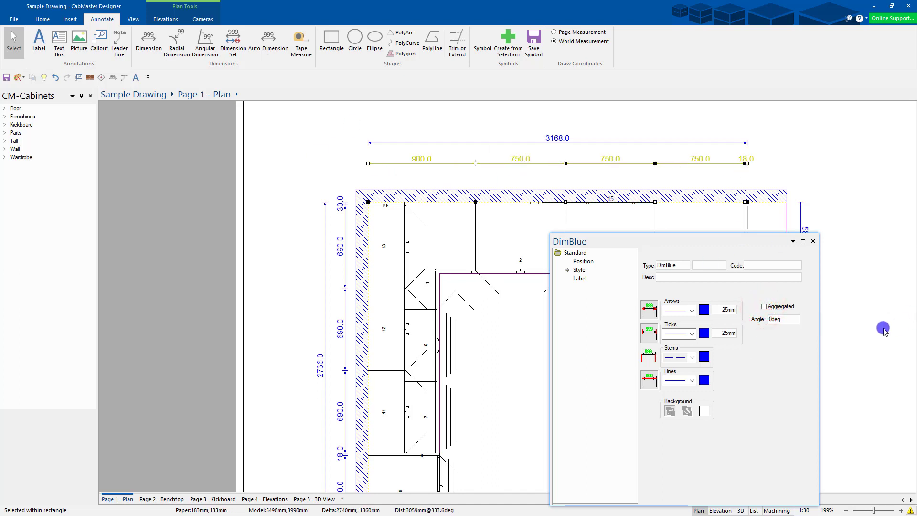
# Set the label angle of the upper cabinet run's dimension chain to 15 degrees
pyautogui.click(580, 279)
pyautogui.click(653, 345)
pyautogui.write('15')
pyautogui.press('Return')
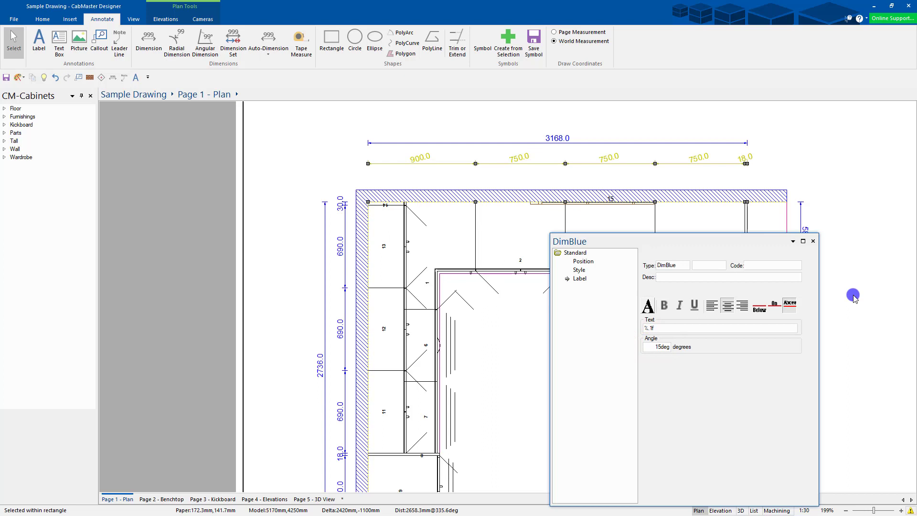
# Change the label font of the upper cabinet run's dimension chain to bold and red
pyautogui.click(646, 306)
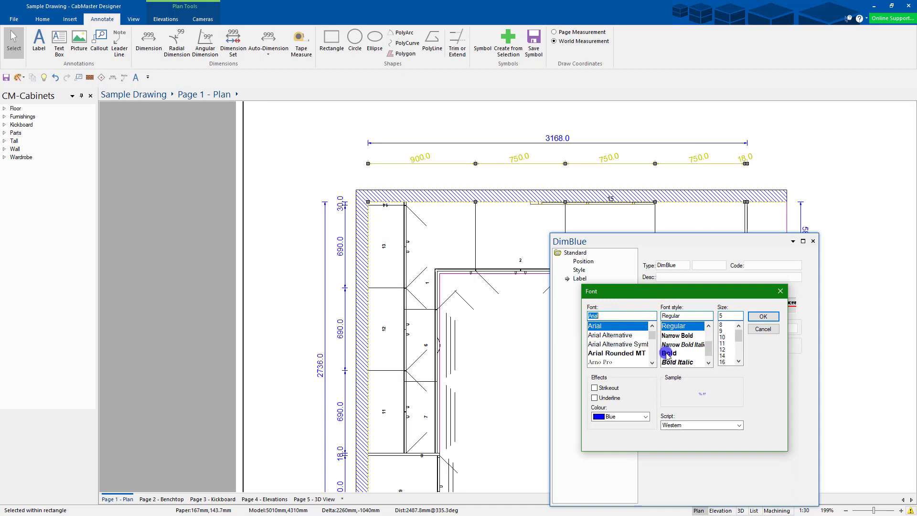
pyautogui.click(668, 353)
pyautogui.click(763, 317)
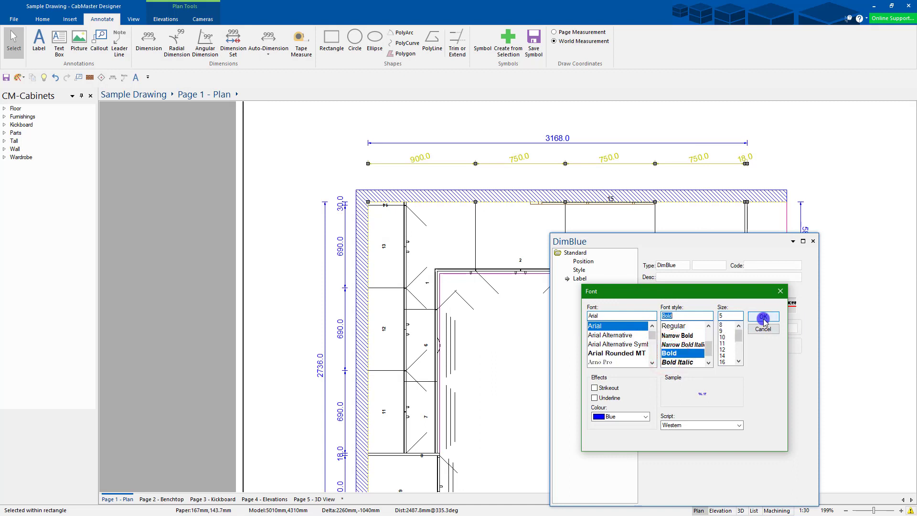
pyautogui.click(644, 416)
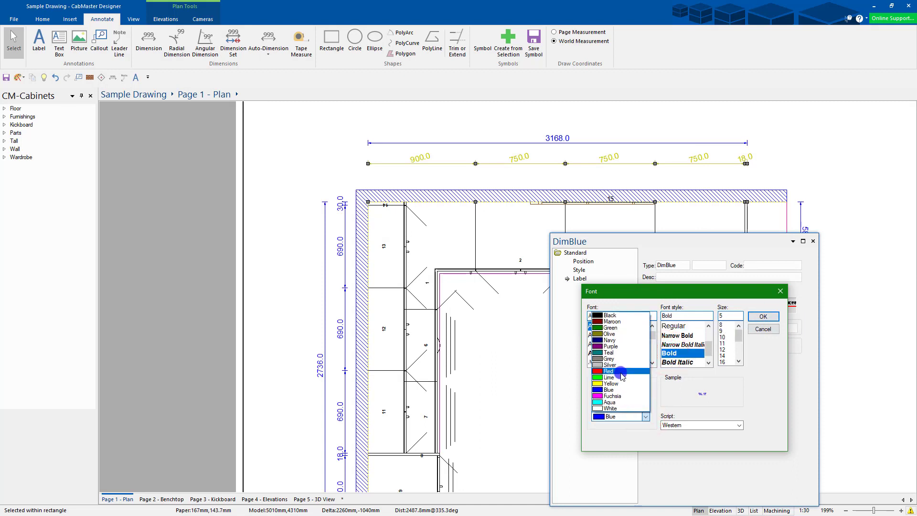
pyautogui.click(621, 372)
pyautogui.click(762, 317)
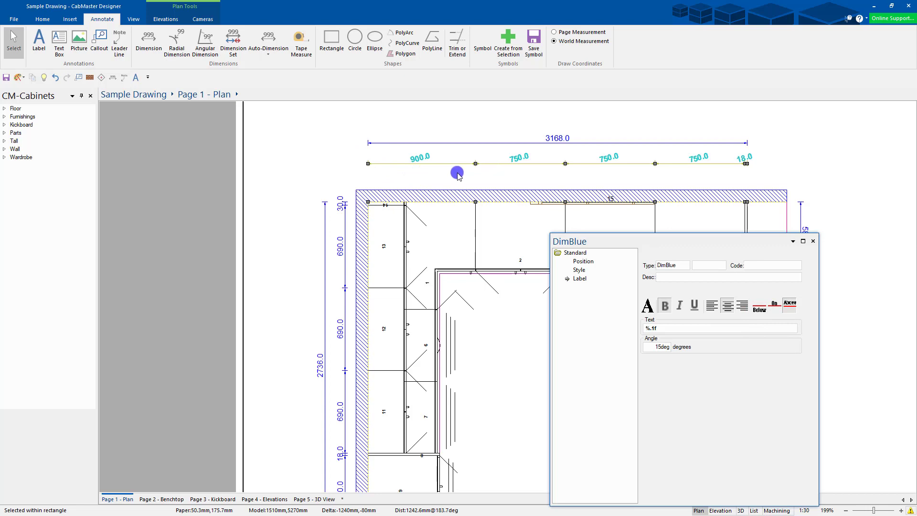
# Try the label formats %.2f, %.3f and %.0f on the upper dimension chain and restore %.1f
pyautogui.click(653, 328)
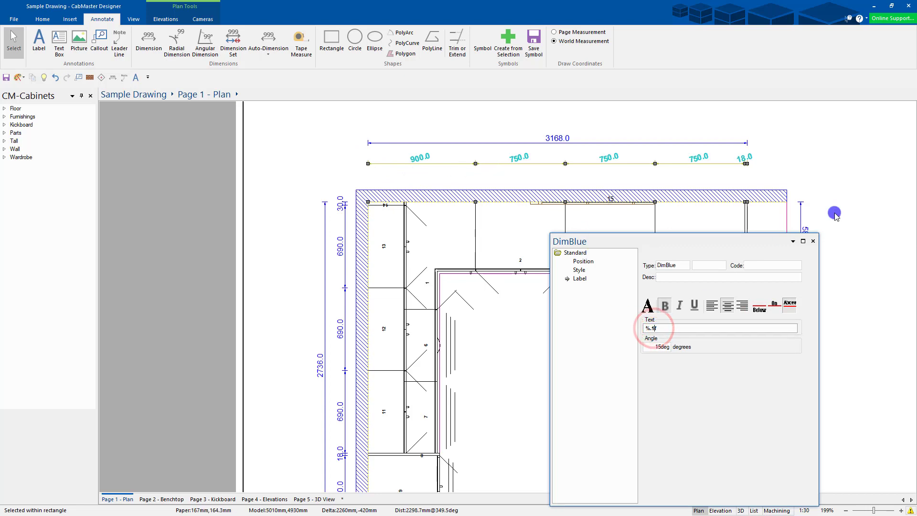
pyautogui.write('2')
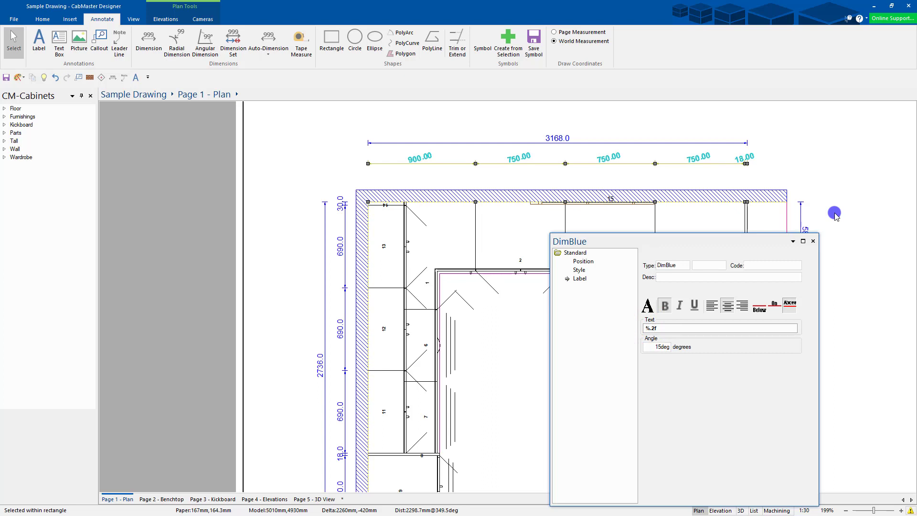
pyautogui.write('3')
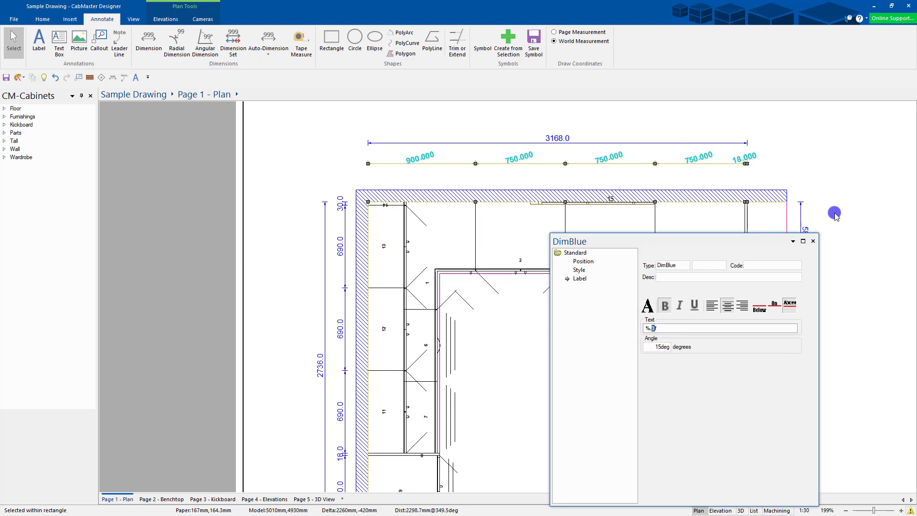
pyautogui.write('1')
pyautogui.write('0')
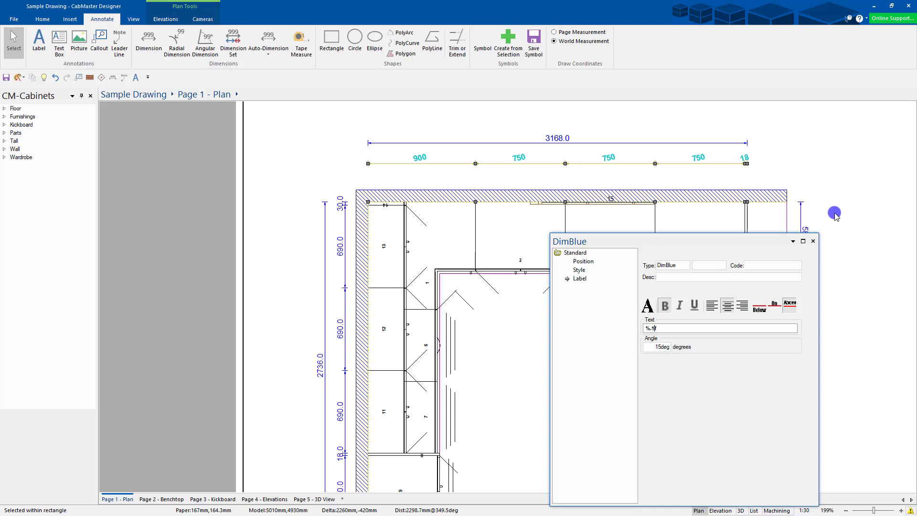
pyautogui.press('Tab')
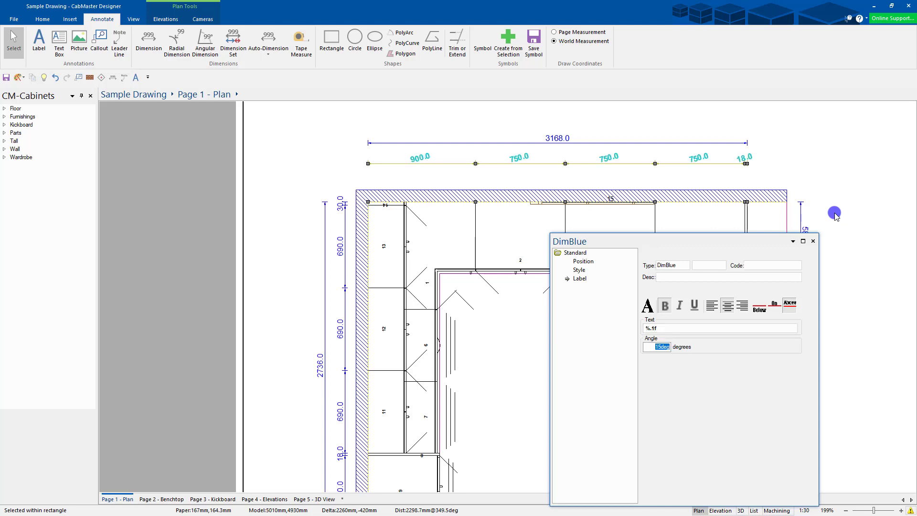
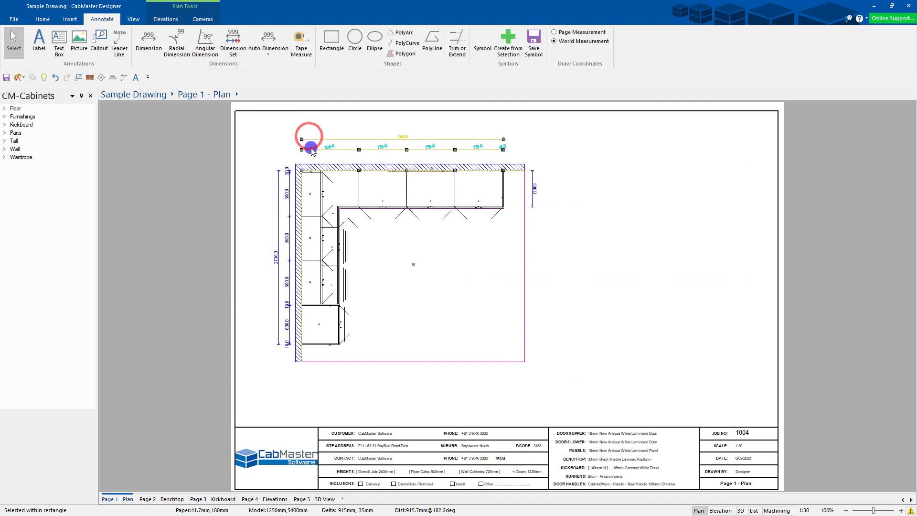
# Delete the manually placed dimensions around the kitchen plan
pyautogui.moveTo(252, 152); pyautogui.dragTo(288, 419)
pyautogui.press('Delete')
pyautogui.moveTo(553, 160); pyautogui.dragTo(523, 208)
pyautogui.press('Delete')
pyautogui.moveTo(281, 165); pyautogui.dragTo(291, 180)
pyautogui.press('Delete')
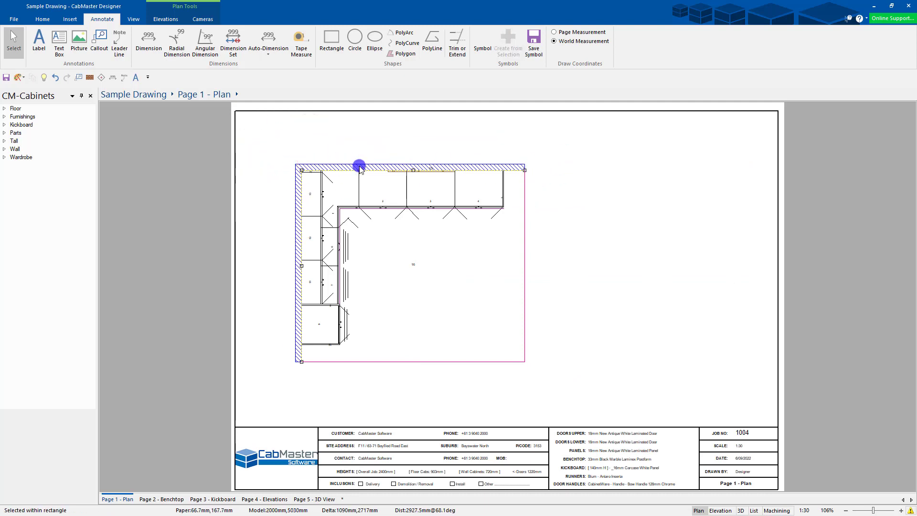
# Create an elevation view of the upper wall and place it beside the plan on the page
pyautogui.rightClick(359, 167)
pyautogui.click(343, 162)
pyautogui.rightClick(345, 166)
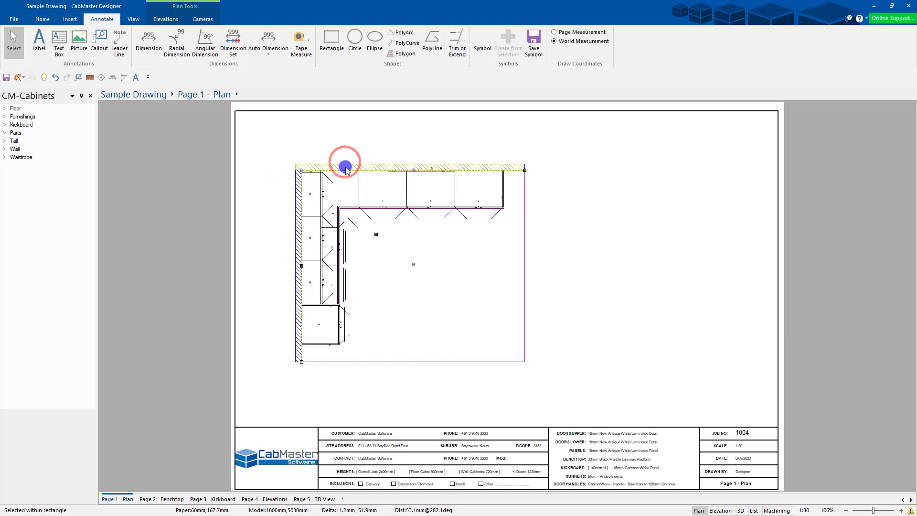
pyautogui.click(385, 268)
pyautogui.moveTo(561, 178); pyautogui.dragTo(557, 353)
# Set the dimension label format of the Wall 2 elevation view to %.0f after trying %.1f
pyautogui.doubleClick(556, 353)
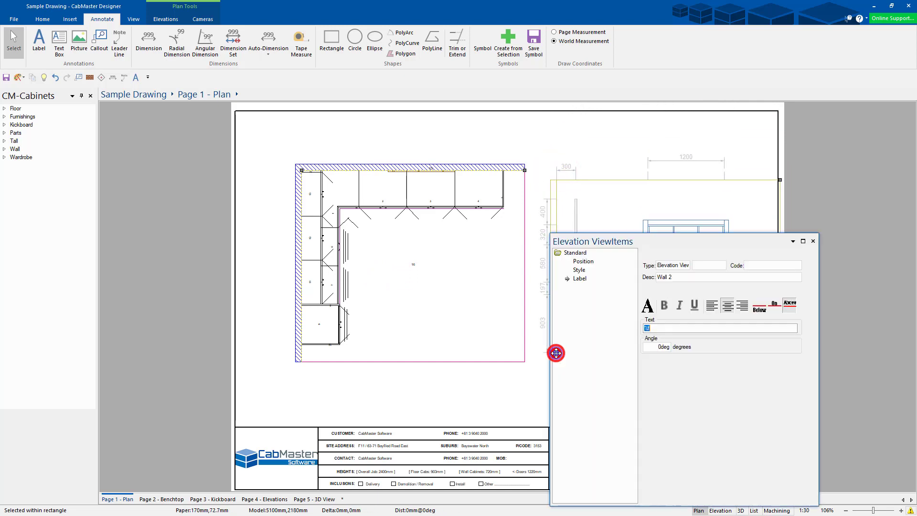
pyautogui.click(648, 328)
pyautogui.write('%.1f')
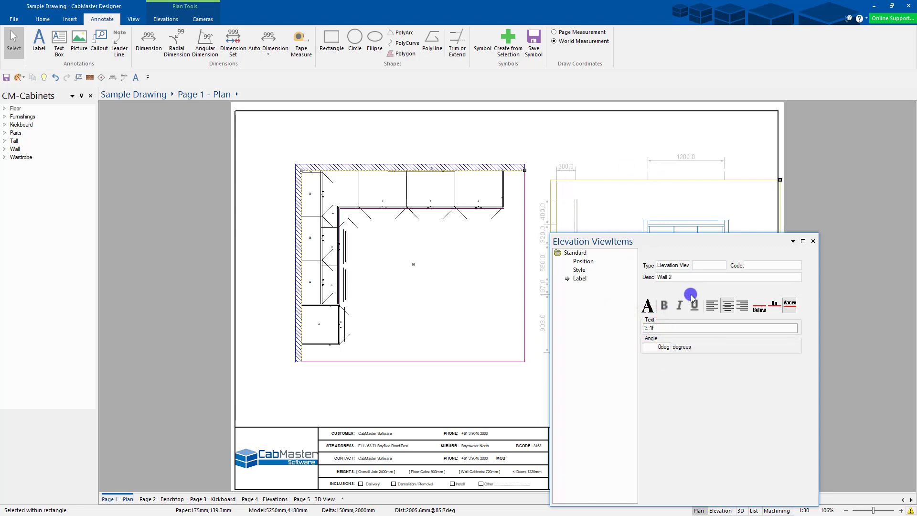
pyautogui.hotkey('shift', 'Left')
pyautogui.hotkey('shift', 'Left')
pyautogui.write('0')
pyautogui.press('Tab')
# Set the elevation view's dimension label font to size 5 in red, close its properties and deselect it
pyautogui.click(646, 307)
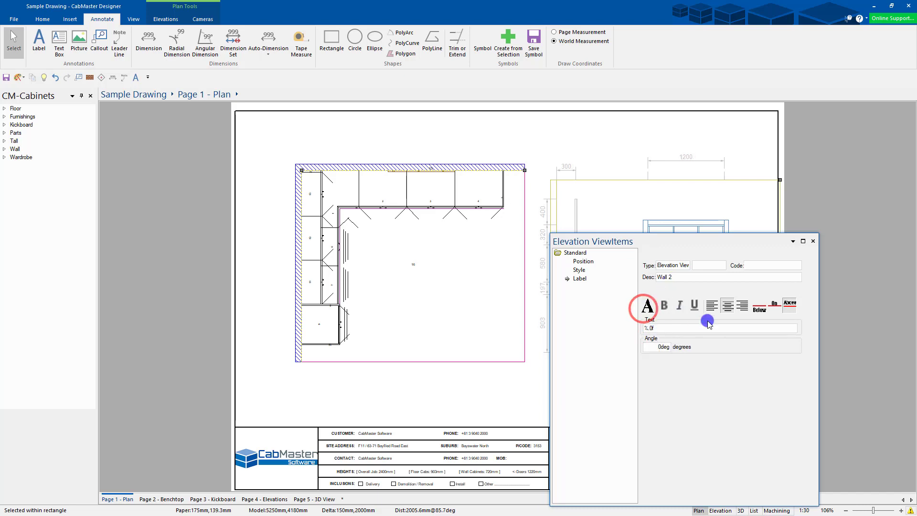
pyautogui.write('5')
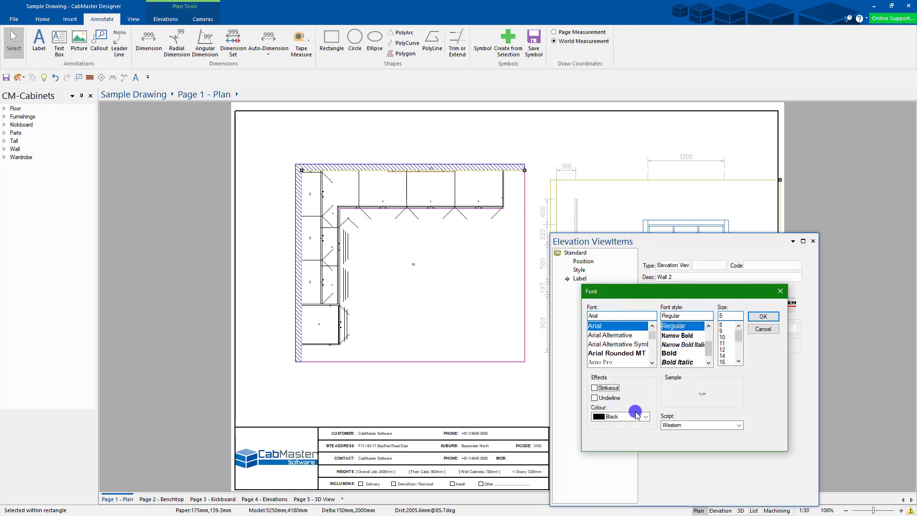
pyautogui.click(635, 414)
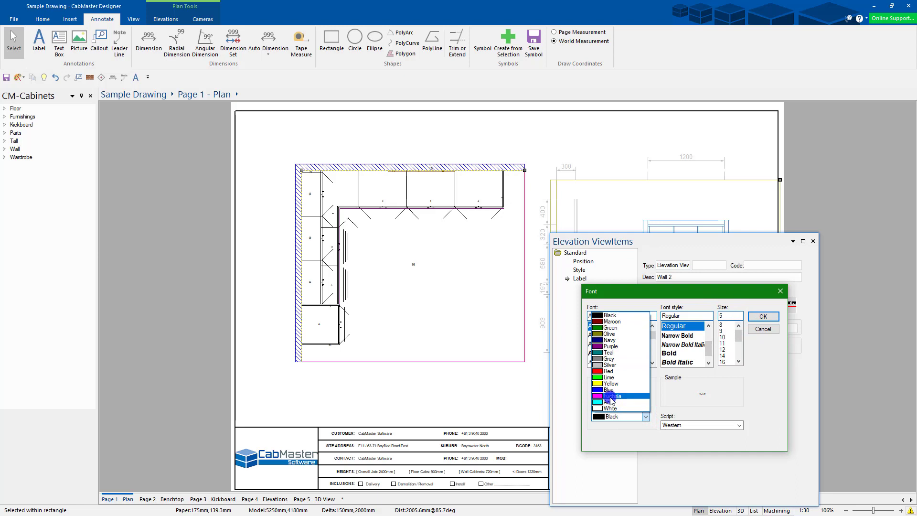
pyautogui.click(611, 371)
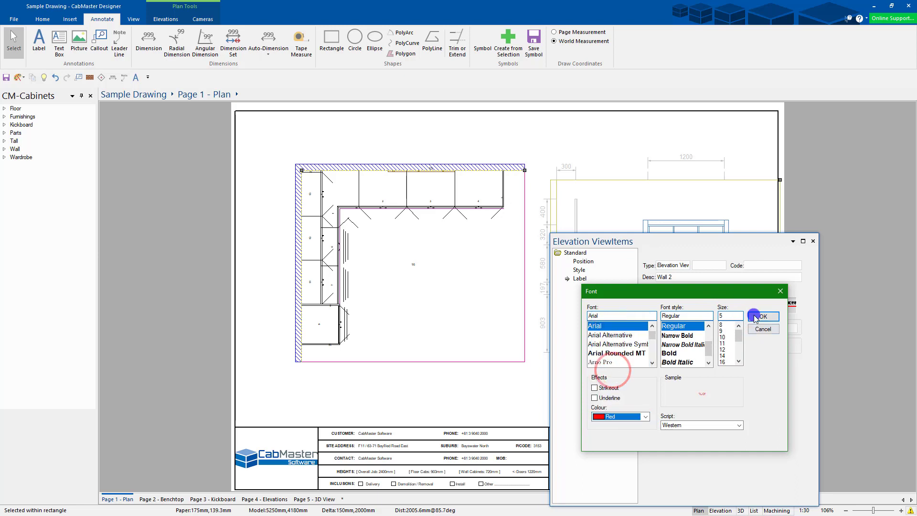
pyautogui.click(759, 317)
pyautogui.click(813, 241)
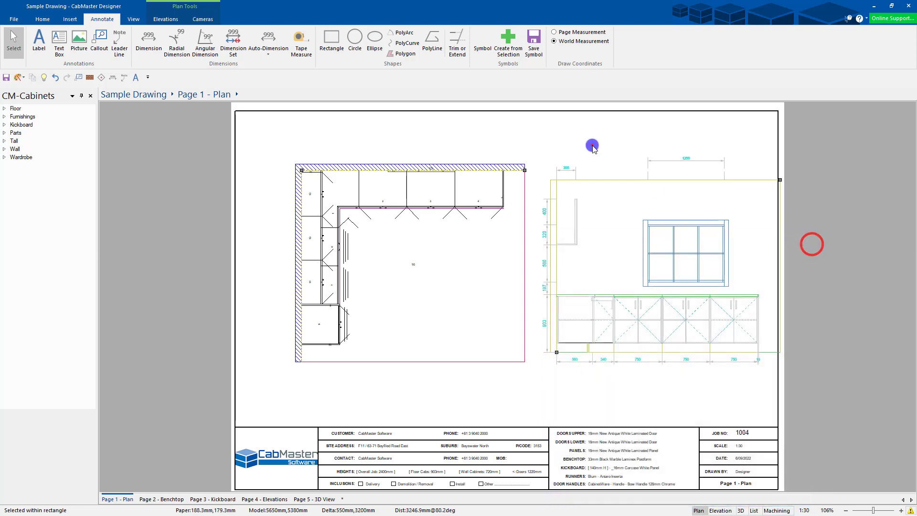
pyautogui.click(592, 148)
pyautogui.click(514, 303)
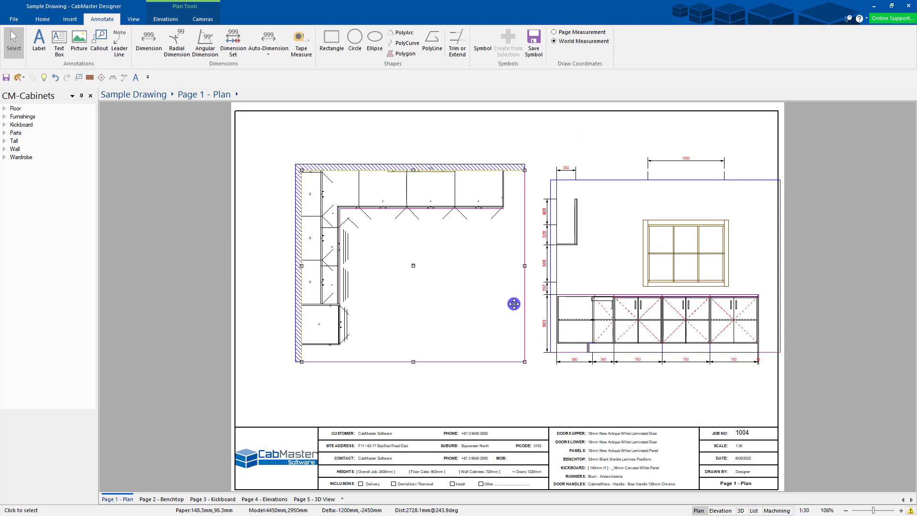
# Change the dimension arrow and tick colours of the Wall 2 elevation view to red in its style properties
pyautogui.doubleClick(556, 352)
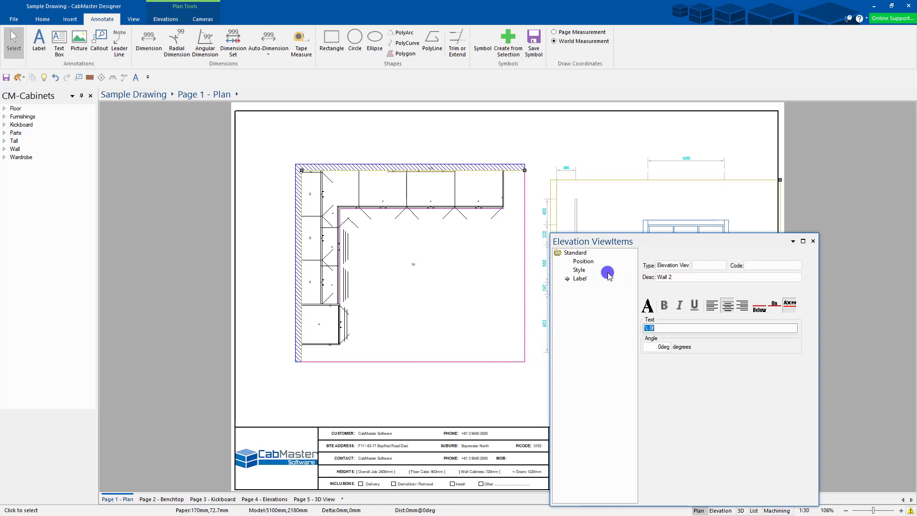
pyautogui.click(578, 270)
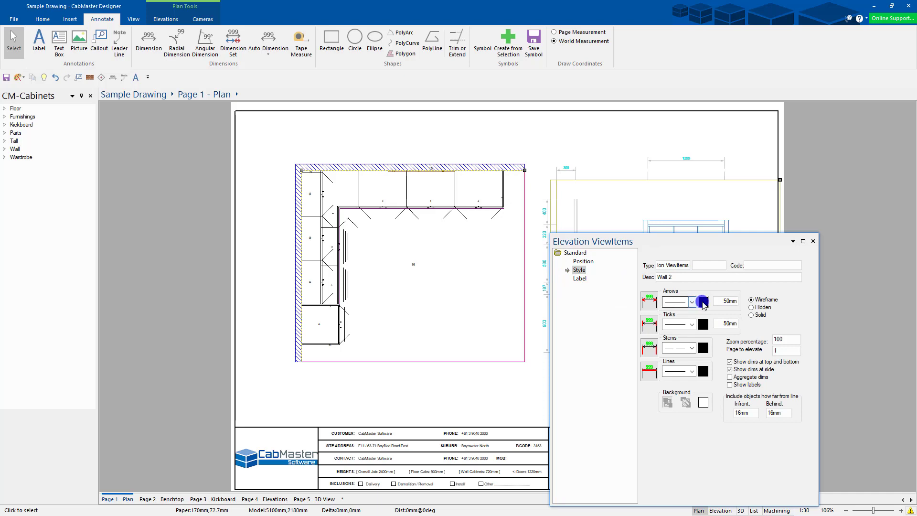
pyautogui.click(702, 302)
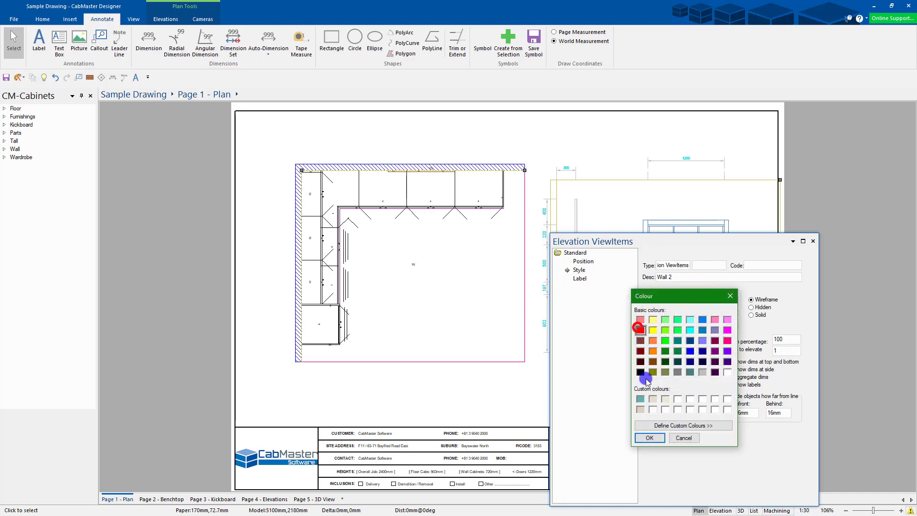
pyautogui.click(649, 437)
pyautogui.click(702, 323)
pyautogui.click(640, 329)
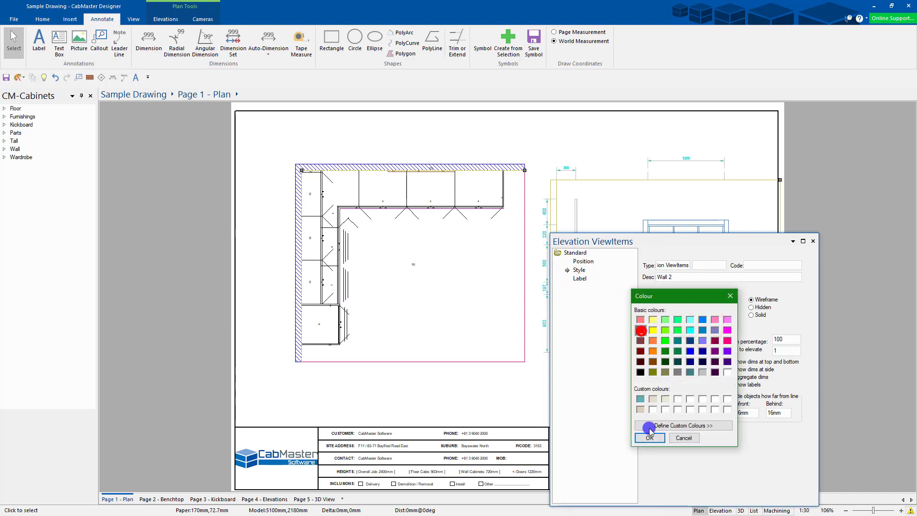
pyautogui.click(649, 437)
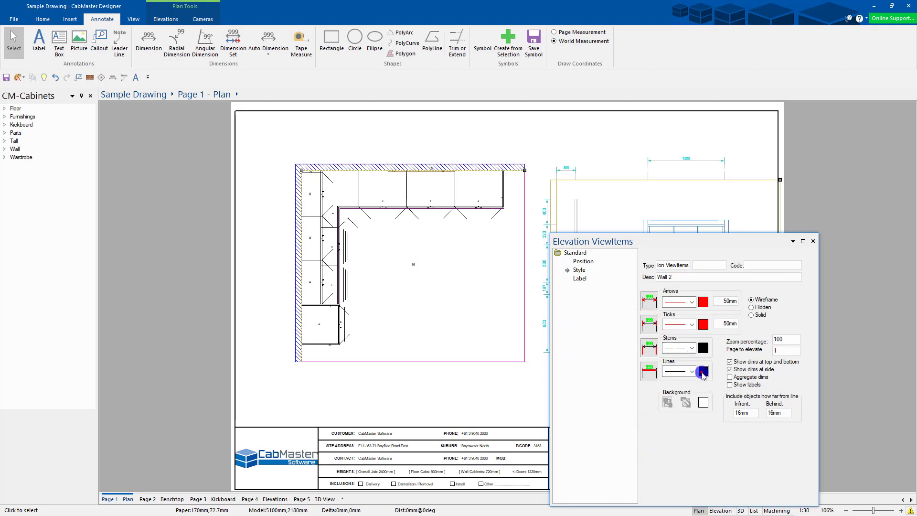
# Change the dimension line and stem colours of the Wall 2 elevation view to red
pyautogui.click(701, 372)
pyautogui.click(661, 440)
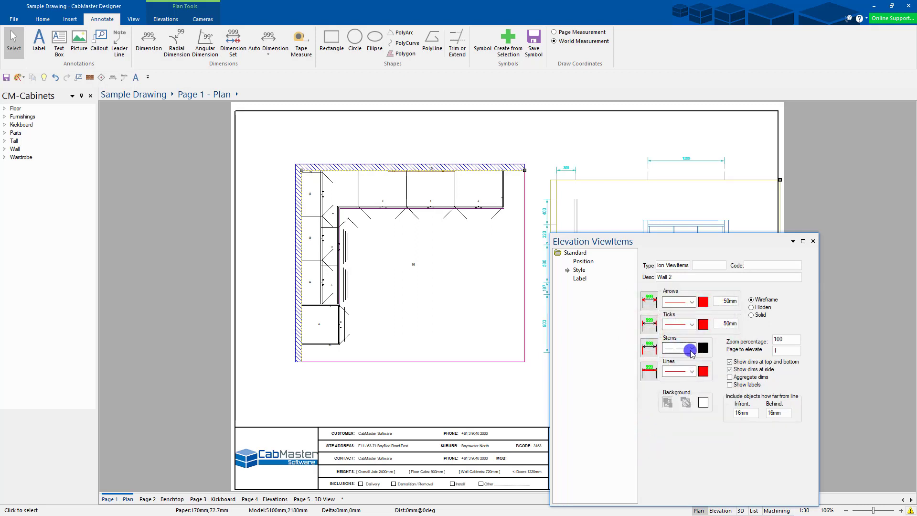
pyautogui.click(703, 349)
pyautogui.click(639, 328)
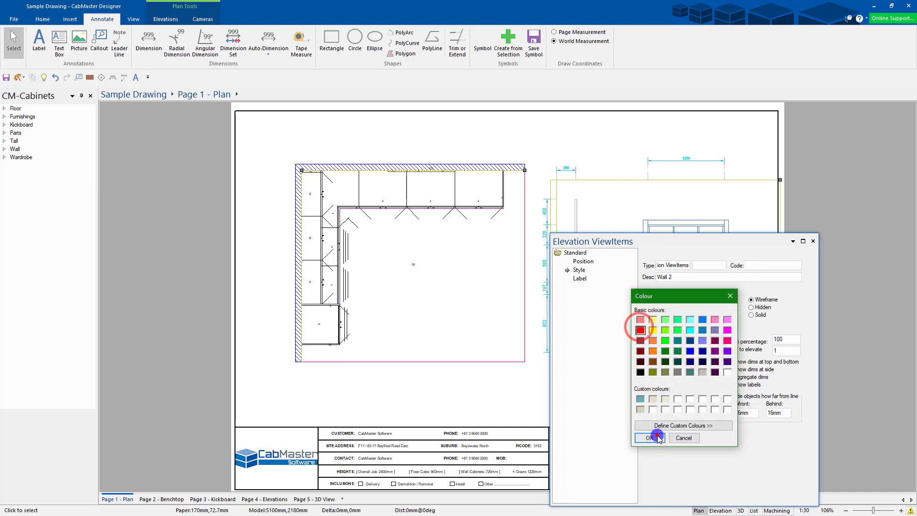
pyautogui.click(657, 435)
# Try hiding the elevation view's dimension ticks and stems, and turn both back on
pyautogui.click(648, 325)
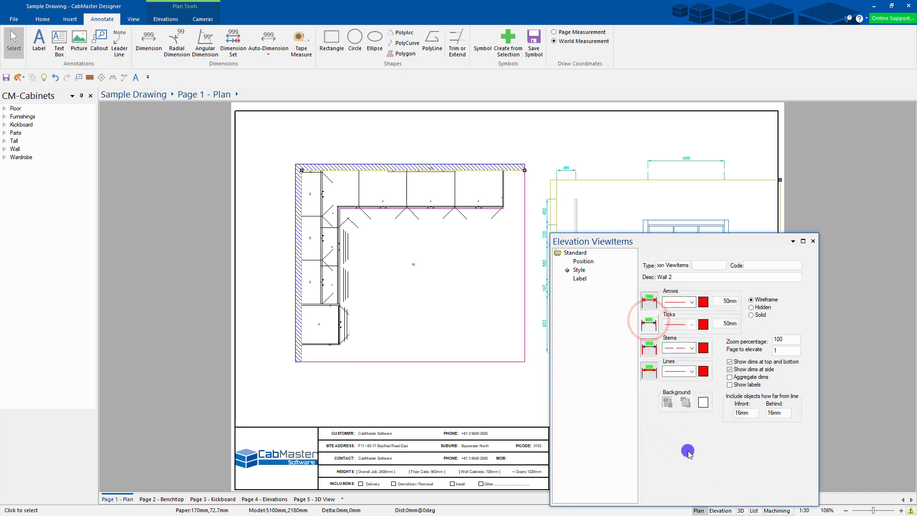
pyautogui.click(539, 179)
pyautogui.click(650, 325)
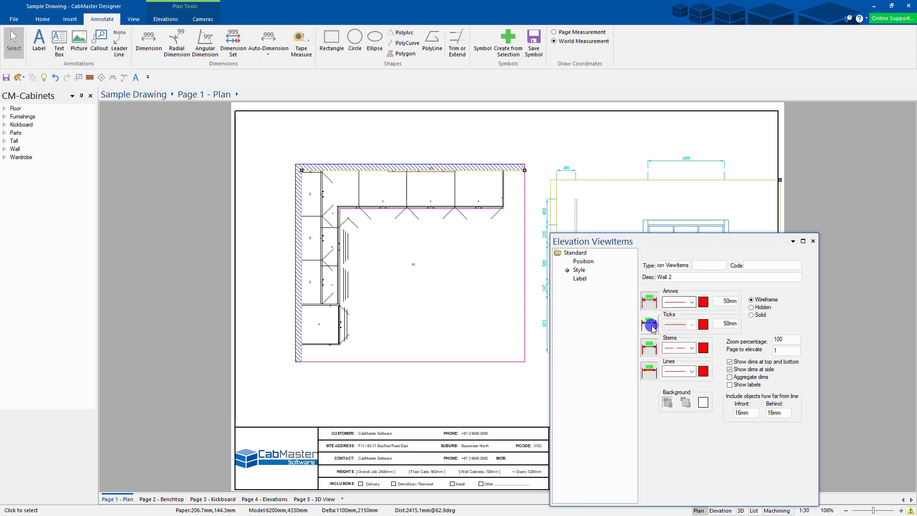
pyautogui.click(649, 349)
pyautogui.click(651, 351)
pyautogui.click(715, 283)
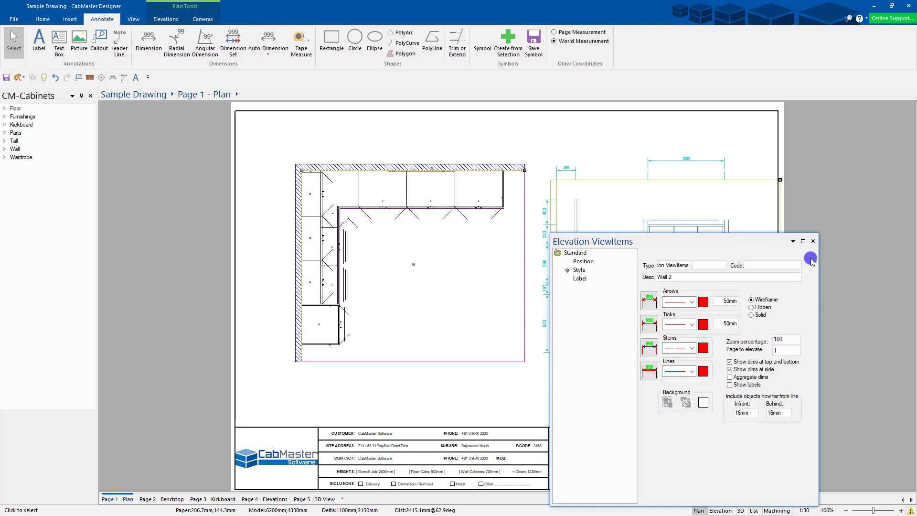
# Close the elevation view's properties and inspect its dimensions up close
pyautogui.click(812, 241)
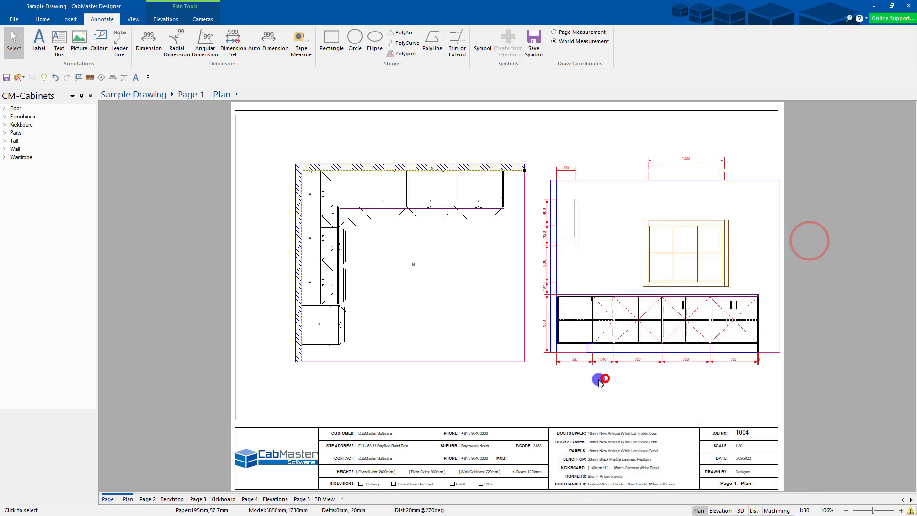
pyautogui.click(543, 265)
pyautogui.scroll(2, 545, 269)
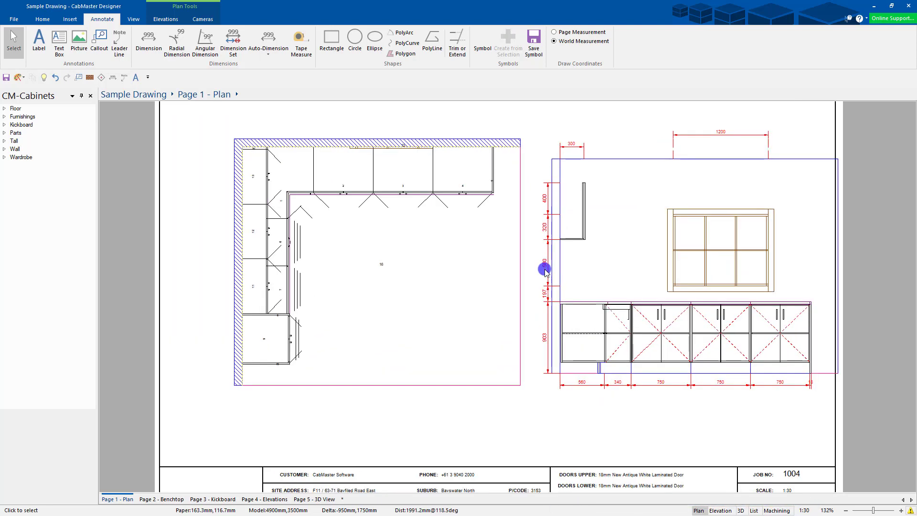